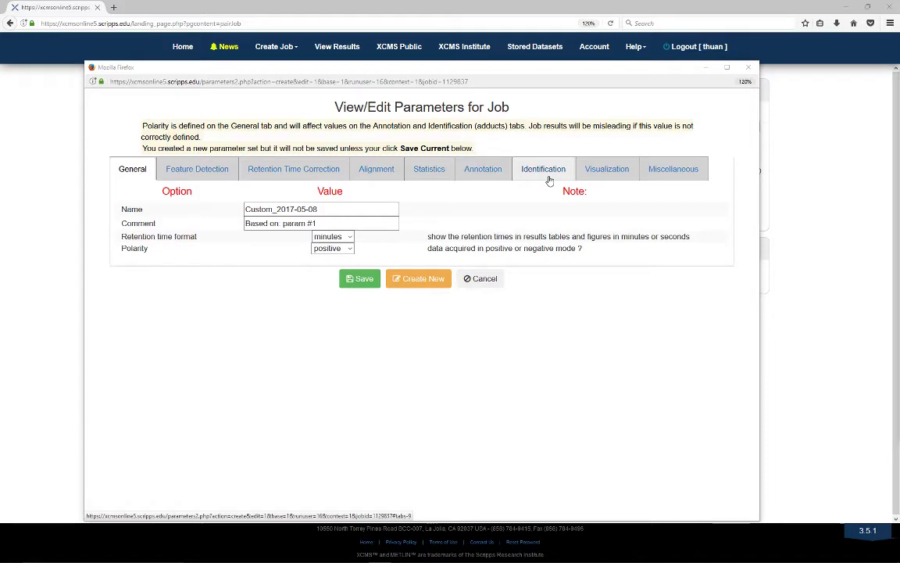
On the Identification settings, set pathway ppm deviation to 5 and intensity threshold to 10000, and edit the p-value cutoff
left_click(547, 179)
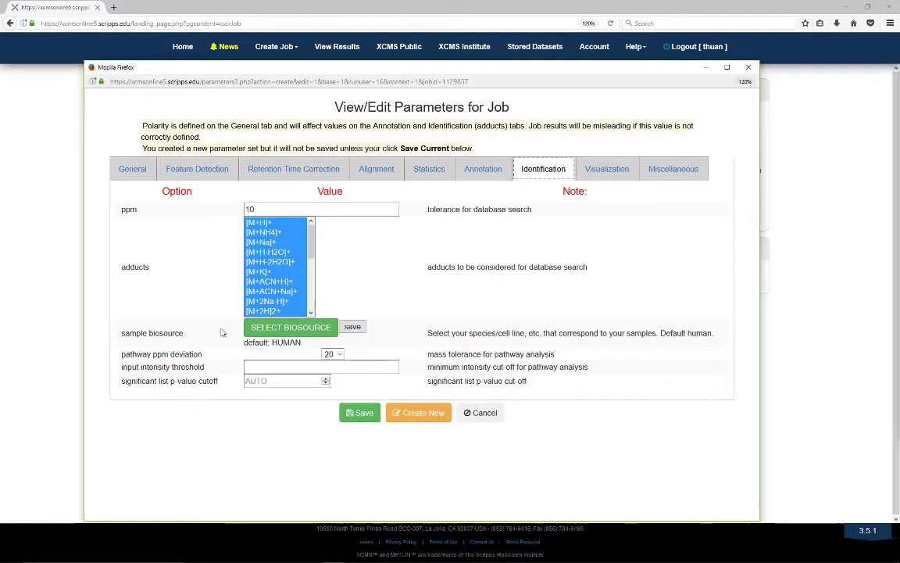
left_click(340, 356)
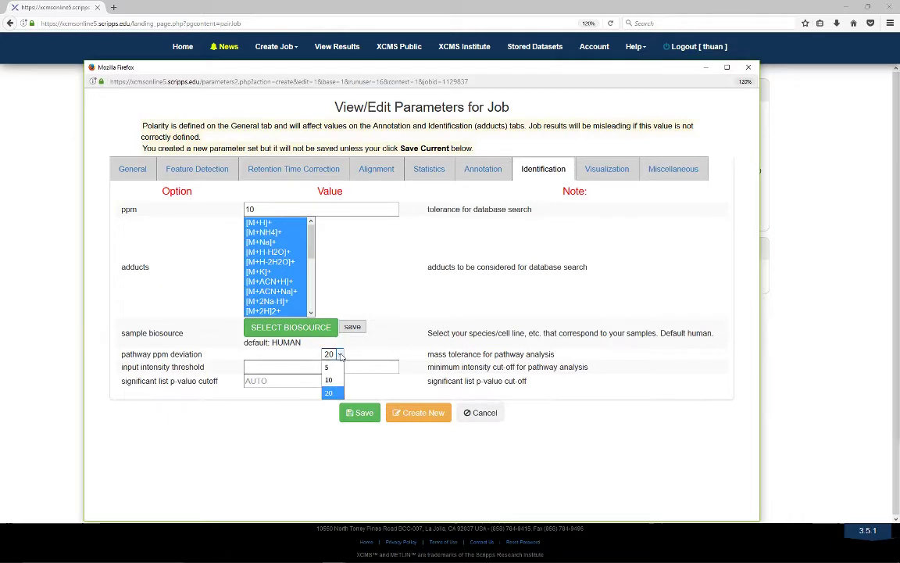
left_click(331, 374)
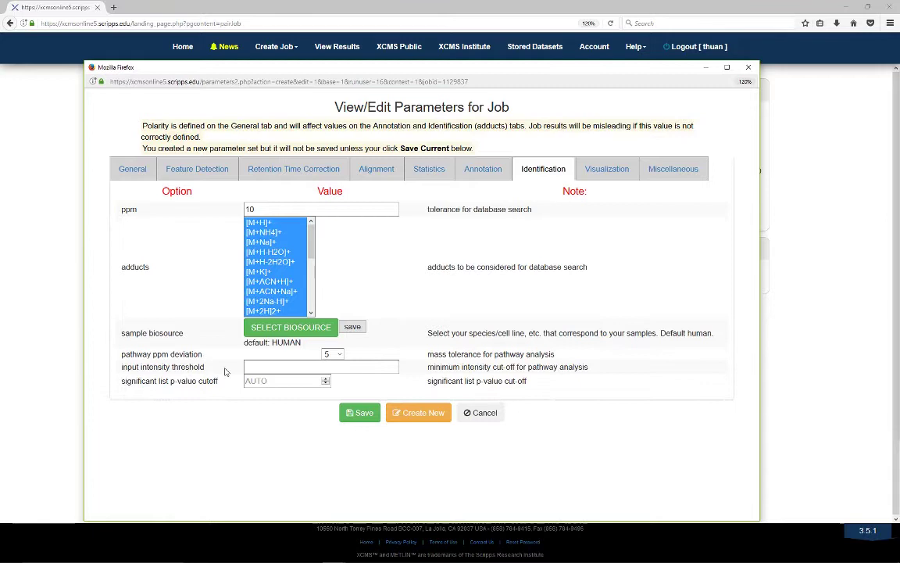
left_click(258, 367)
type("100")
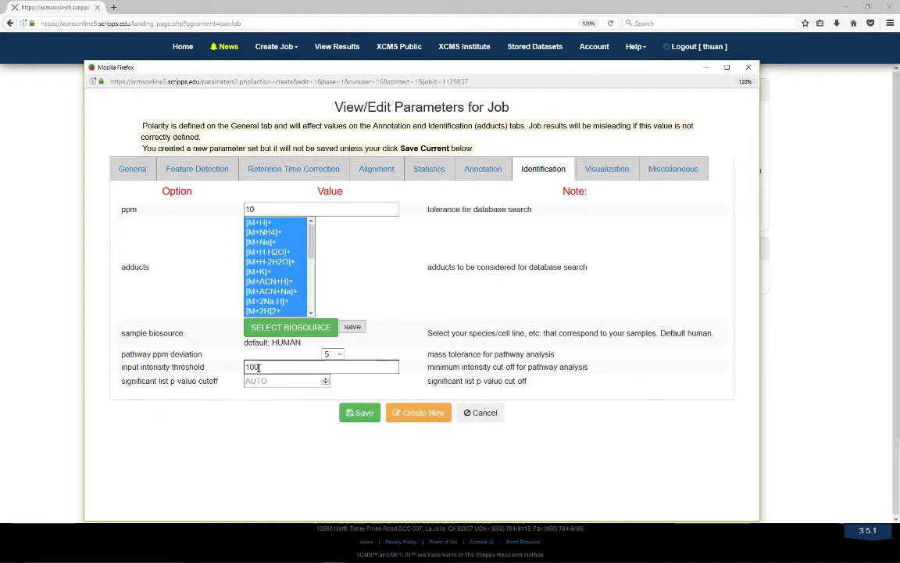
type("00")
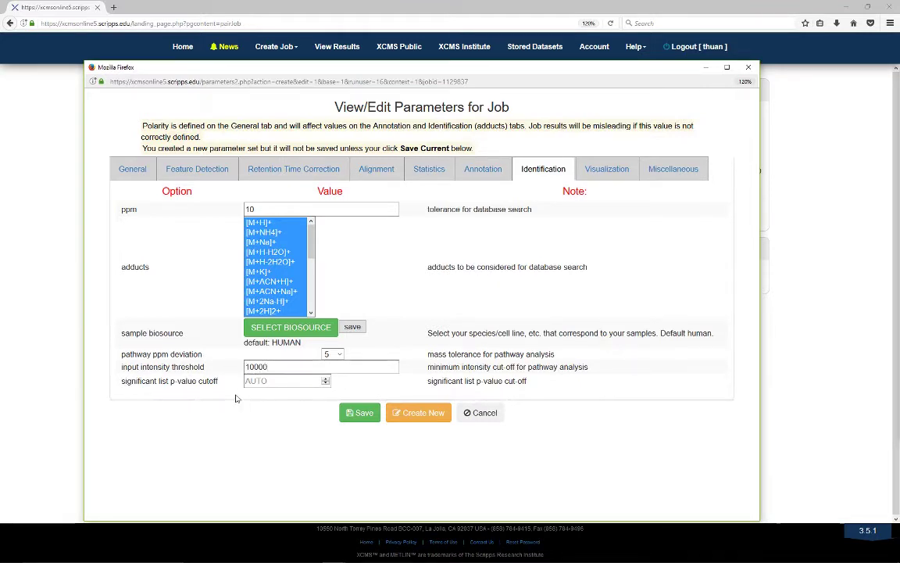
left_click(265, 381)
type("0.0")
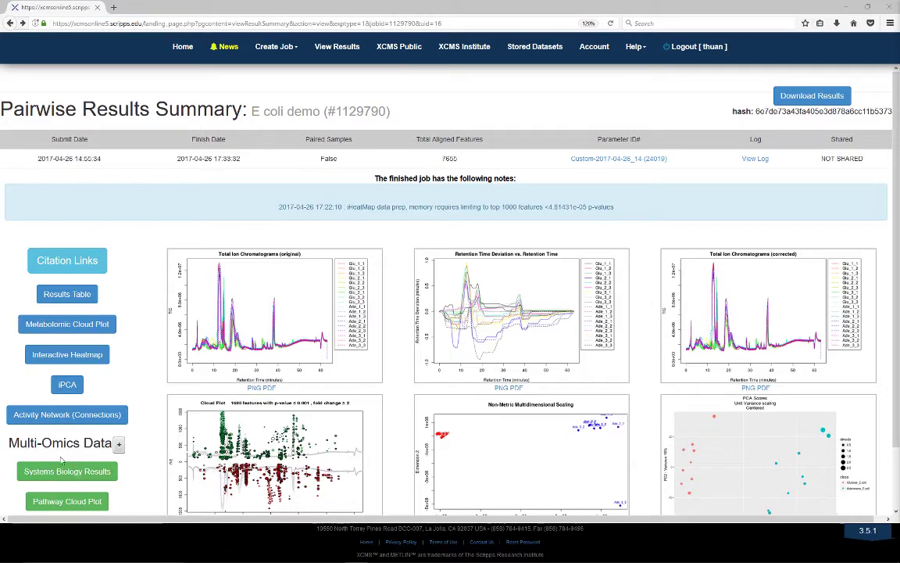
Open Systems Biology Results under Multi-Omics Data to show the pathway table
scroll(63, 437, "down", 2)
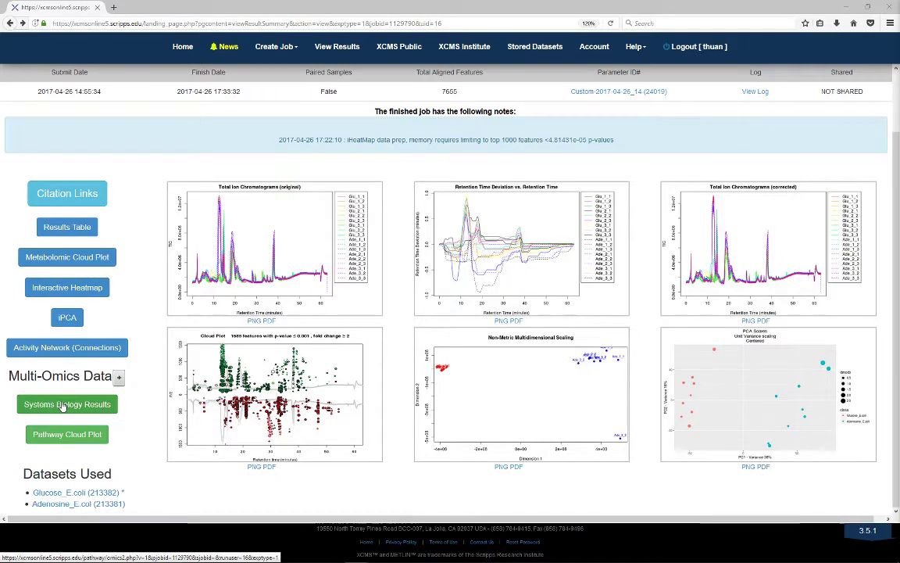
left_click(62, 406)
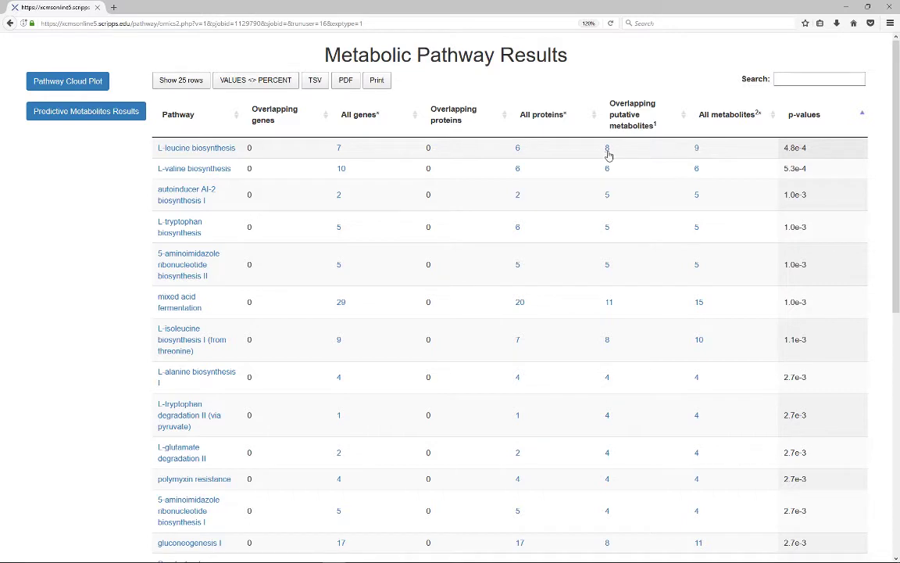
Inspect L-leucine biosynthesis overlapping metabolites, then feature 553's mass spectrum and box plot
left_click(607, 152)
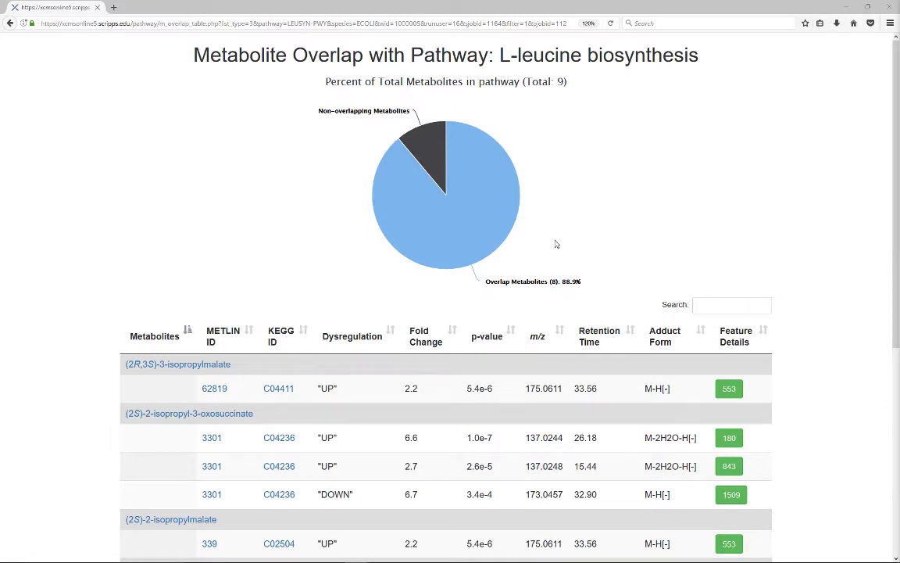
left_click(739, 394)
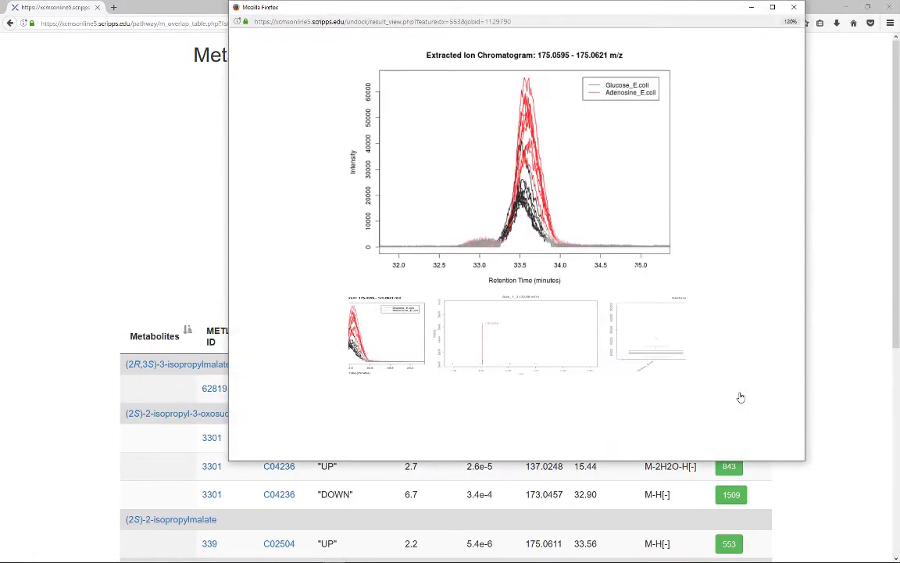
left_click(522, 337)
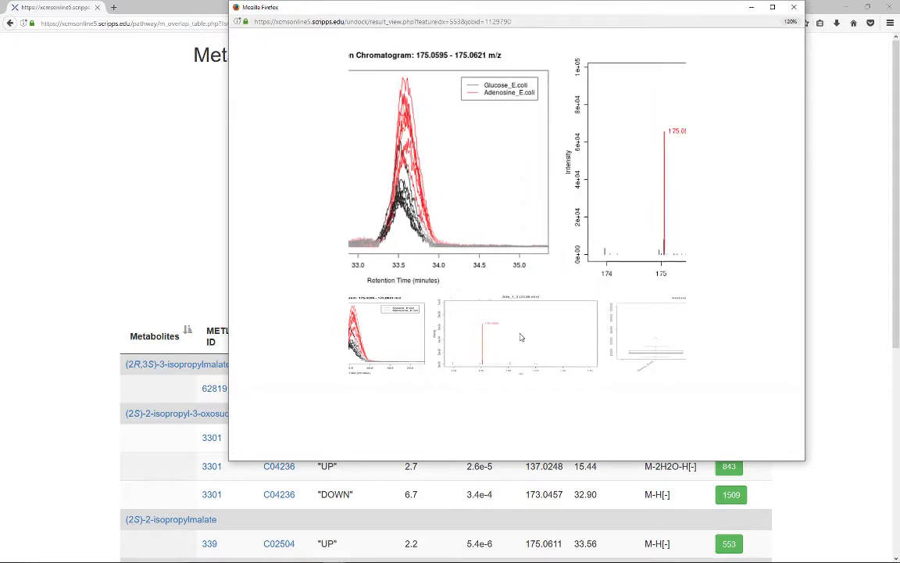
left_click(647, 336)
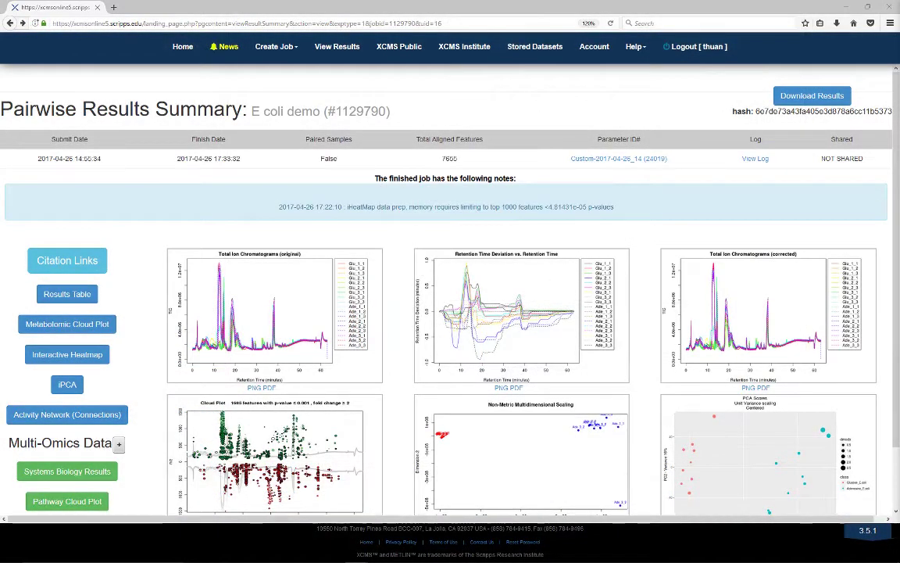
Reopen Systems Biology Results so the table is again led by L-leucine biosynthesis
scroll(117, 494, "down", 1)
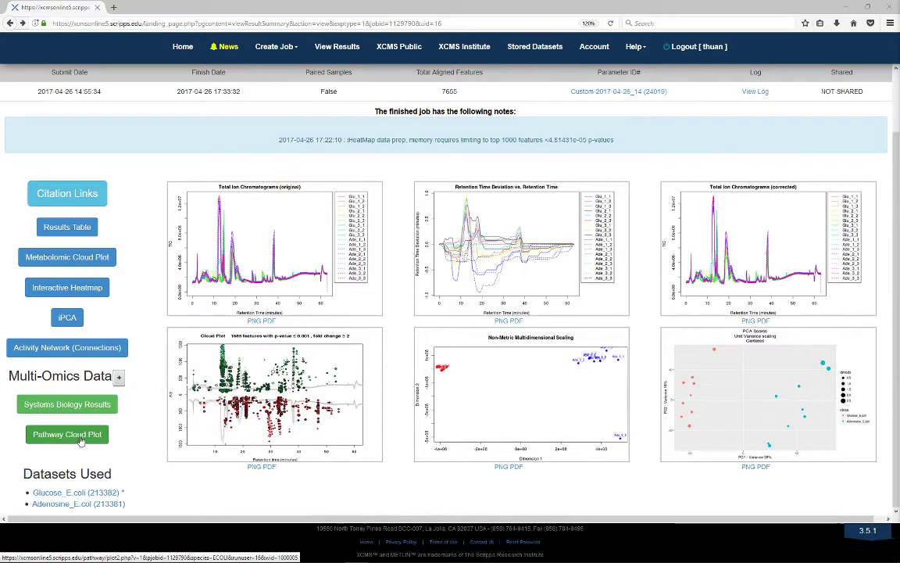
left_click(79, 403)
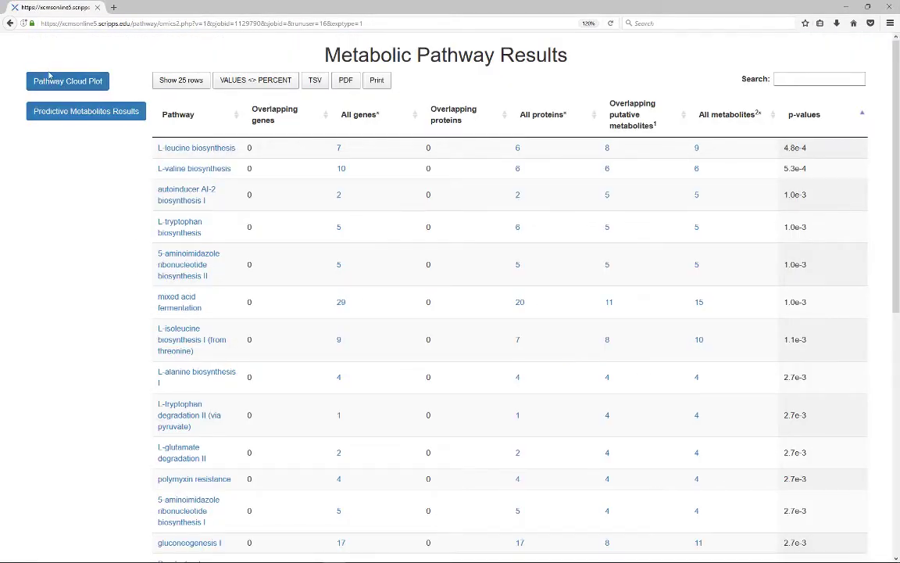
Show the Pathway Cloud Plot, zoom into the upper-right bubbles, then reset to full view
left_click(65, 81)
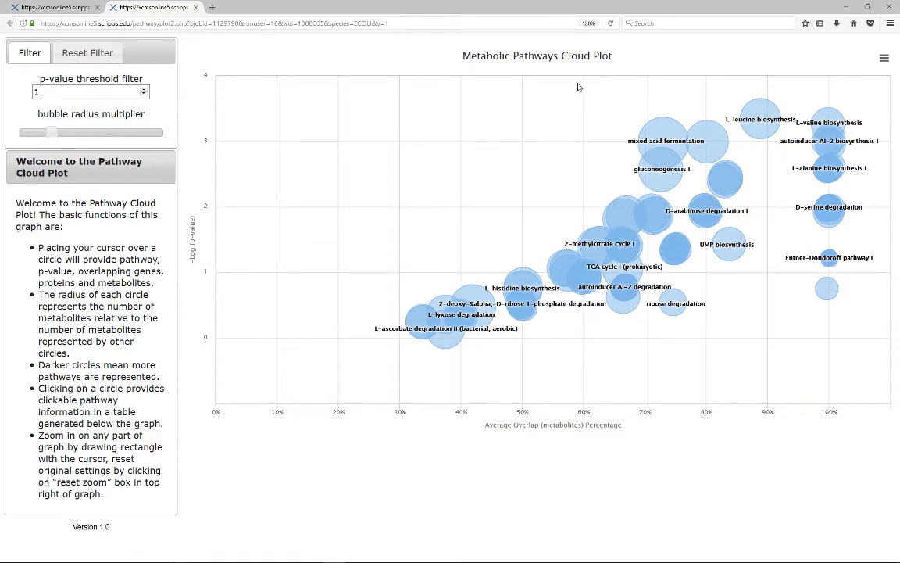
left_click_drag(578, 87, 769, 202)
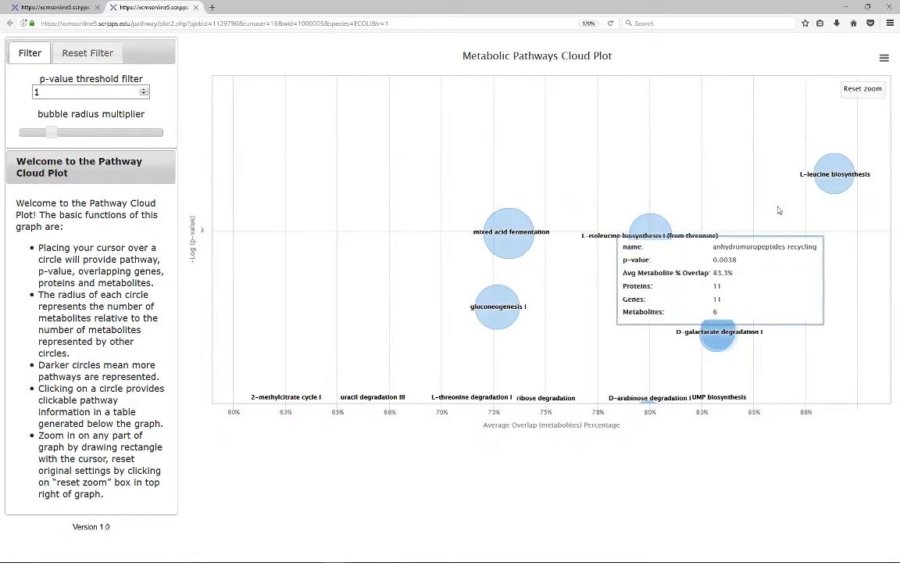
left_click(863, 90)
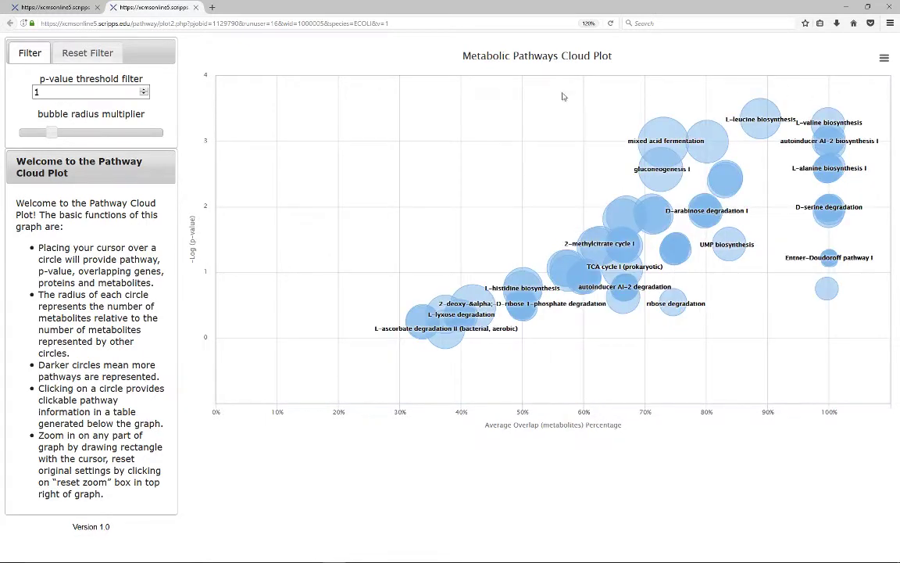
Filter the cloud plot at p-value 0.05 with minimum bubble radius and list L-leucine biosynthesis details
double_click(55, 92)
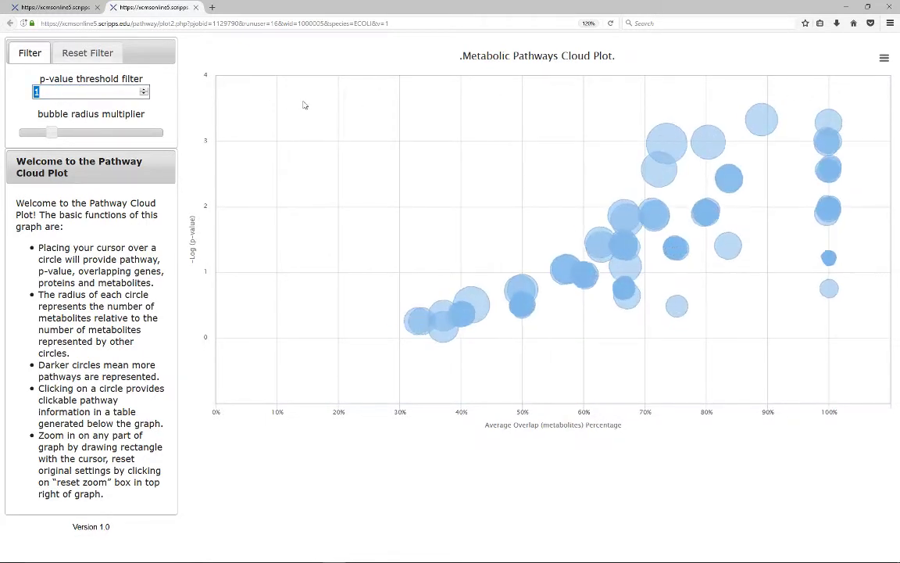
type("0.05")
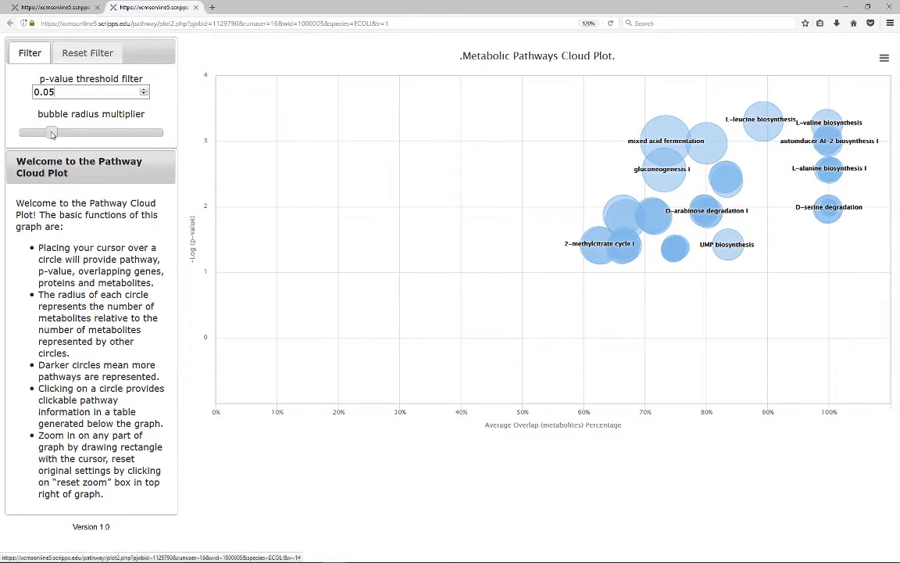
left_click_drag(50, 131, 15, 139)
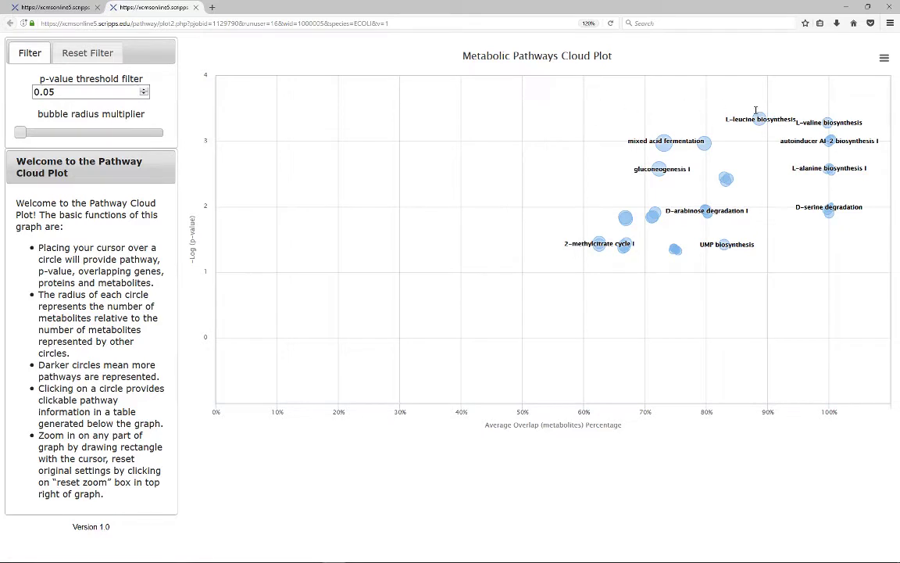
mouse_move(759, 118)
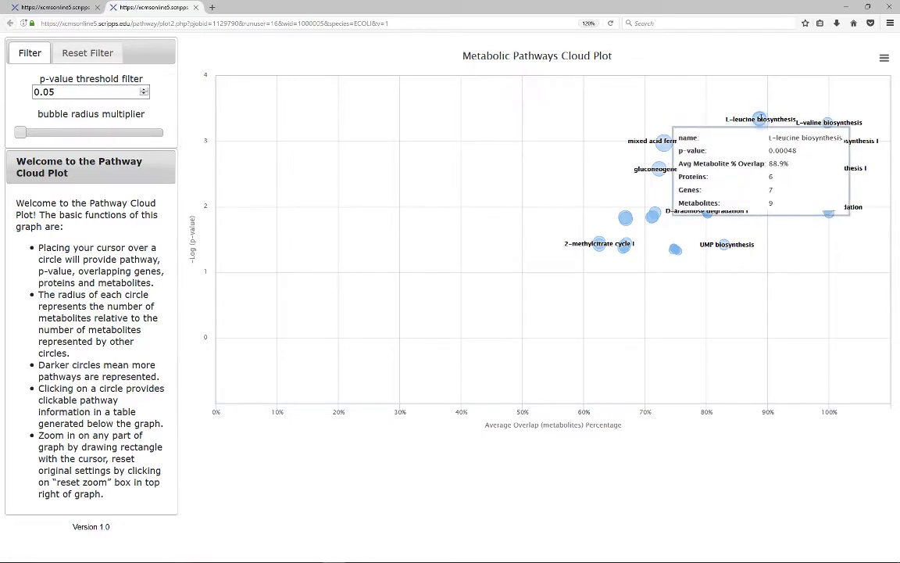
left_click(759, 118)
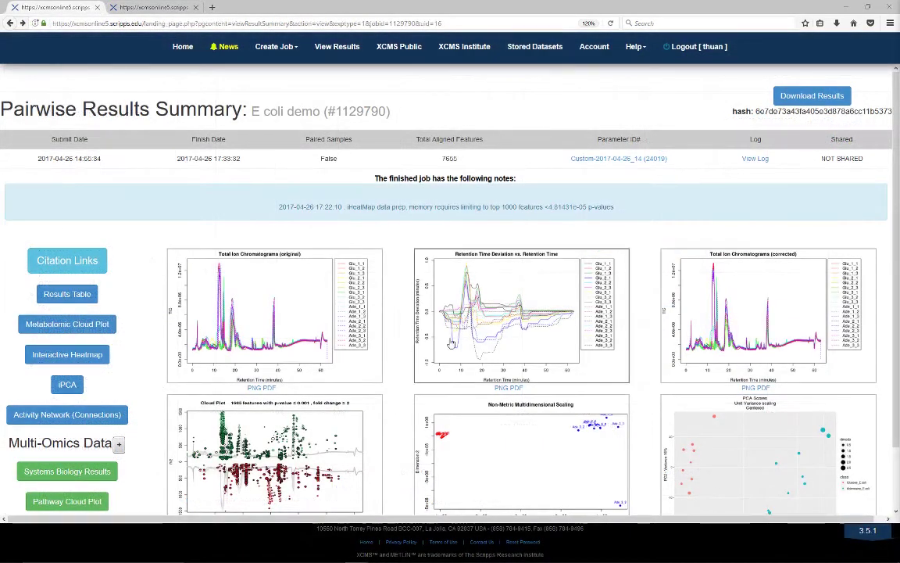
Open Predictive Metabolites Results, view the uracil degradation III overlap, and search the table for glycerate
left_click(98, 473)
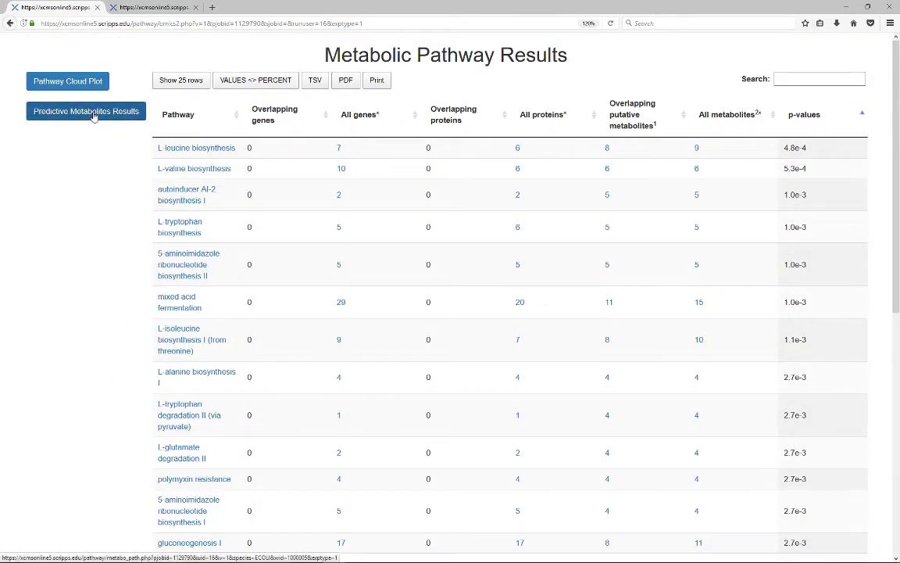
left_click(92, 114)
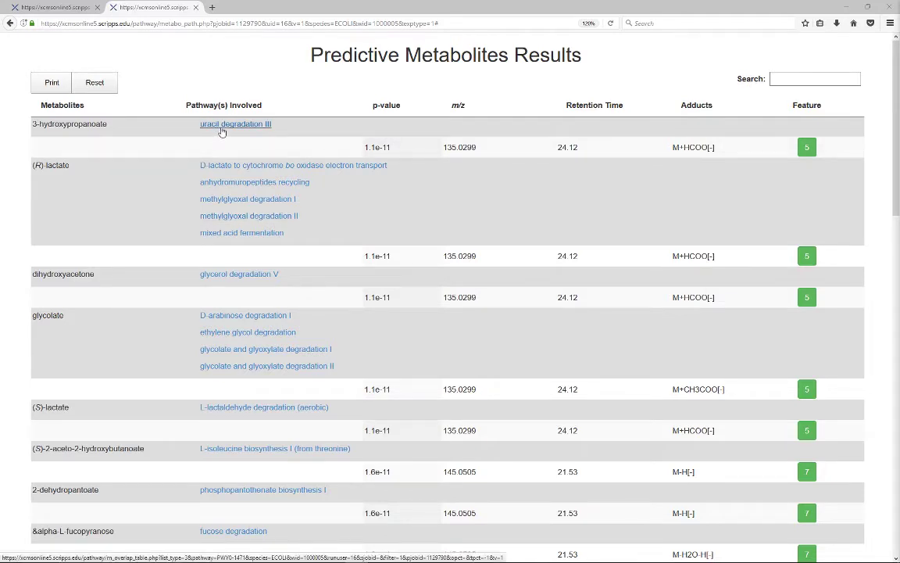
left_click(222, 126)
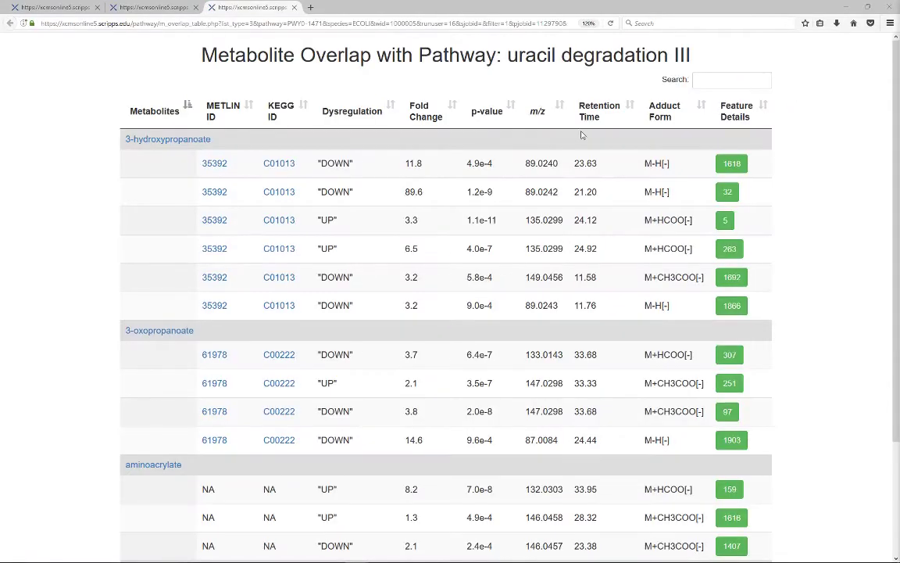
scroll(87, 423, "down", 3)
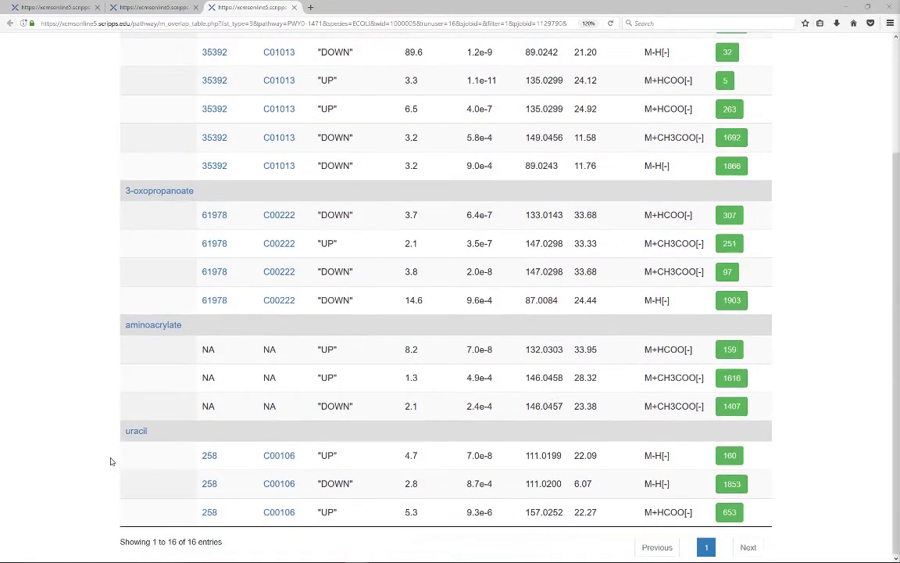
scroll(345, 452, "up", 3)
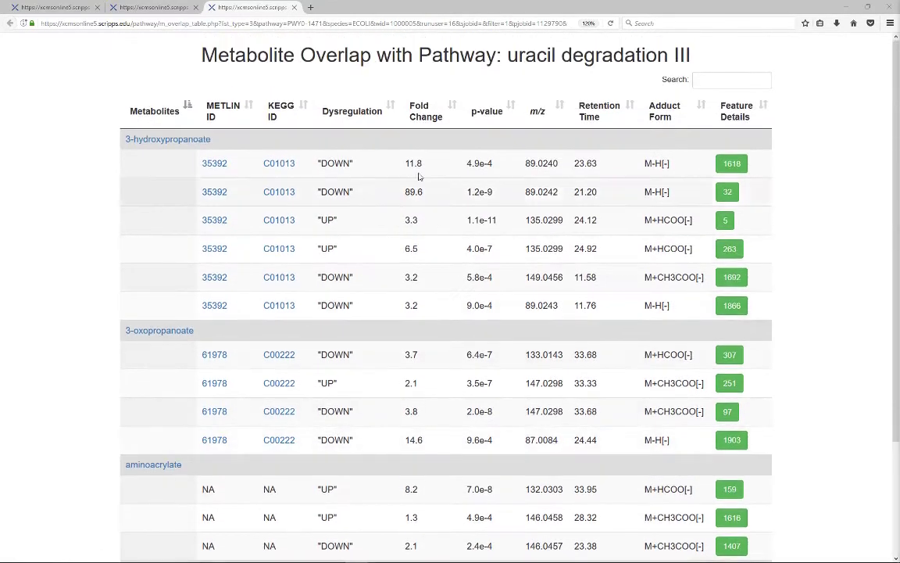
left_click(151, 11)
left_click(781, 80)
type("g")
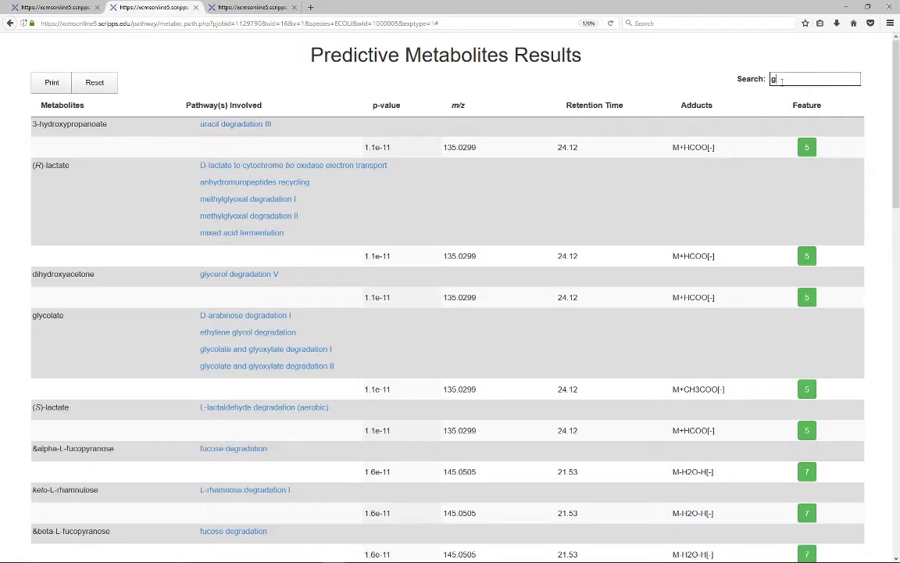
type("lycer")
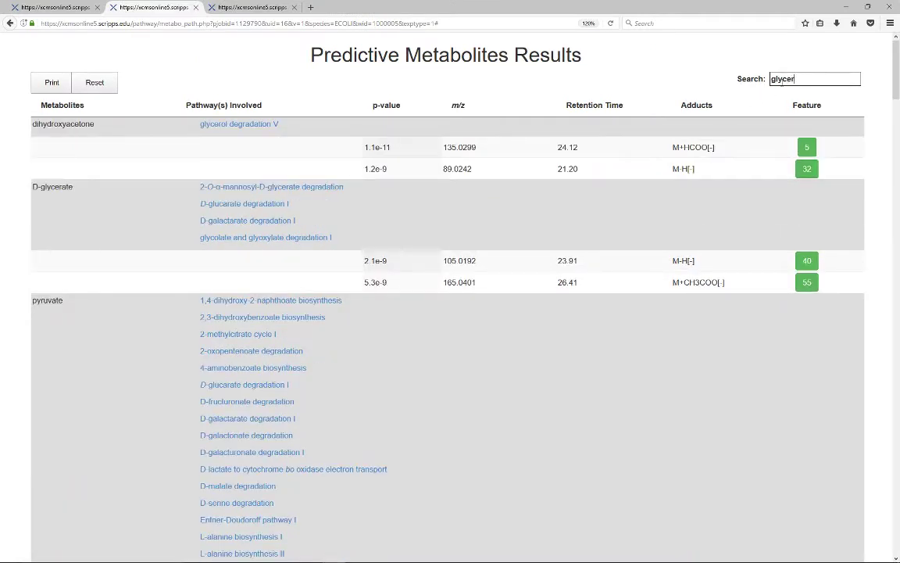
type("ate")
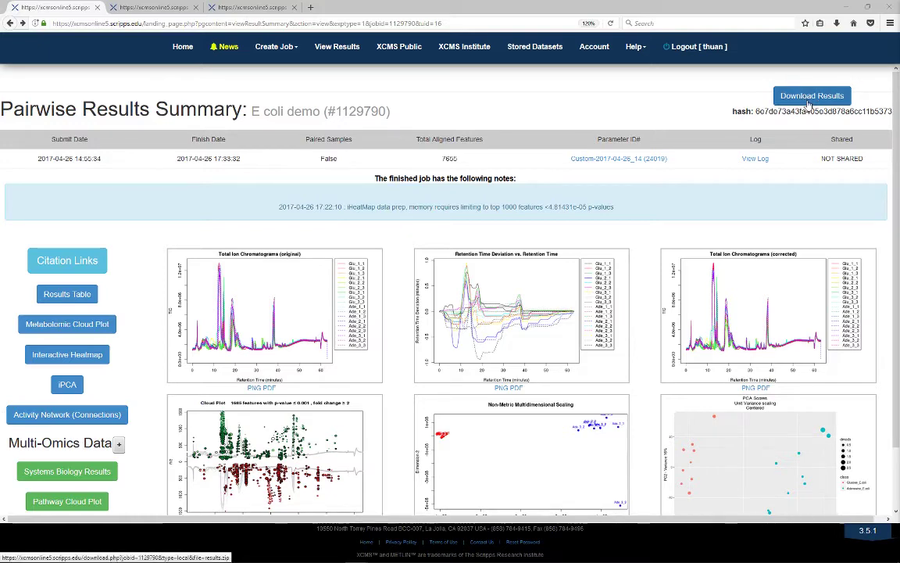
Download the E coli demo job's results as results.zip
left_click(809, 104)
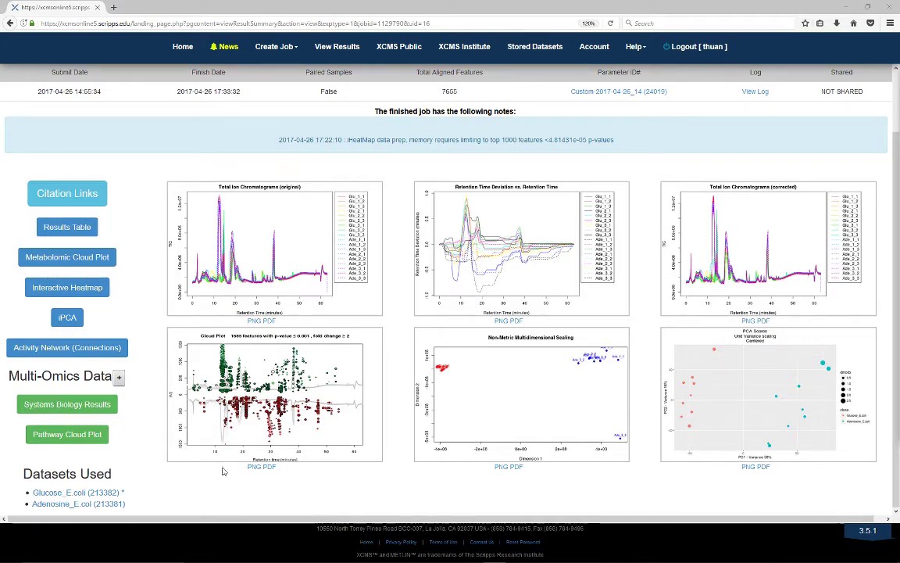
Upload the Ecoli_genes list for systems biology matching and save it
left_click(119, 378)
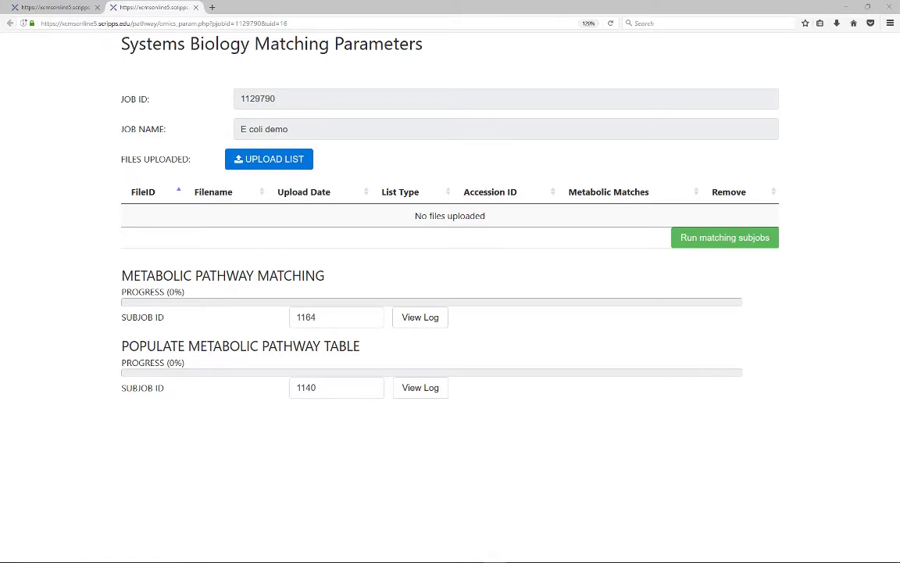
left_click(278, 161)
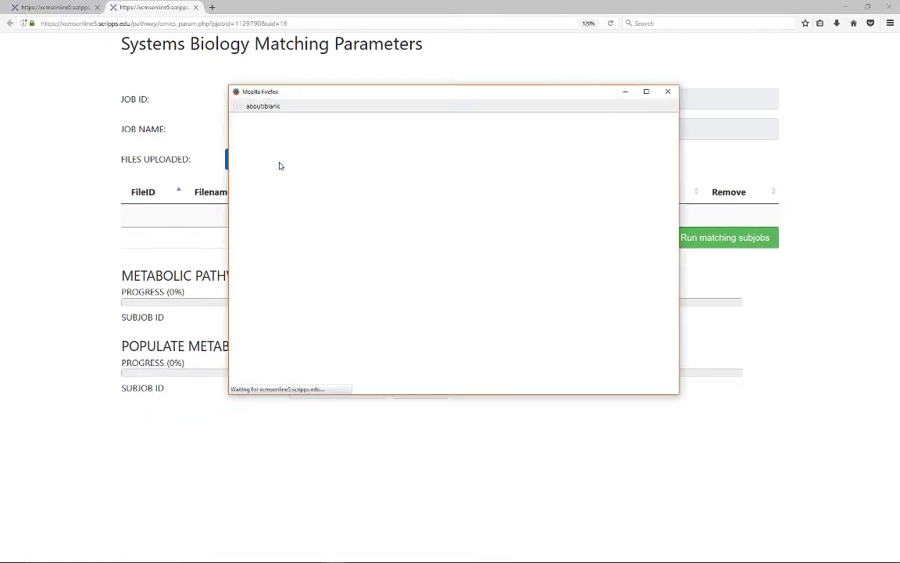
left_click(428, 253)
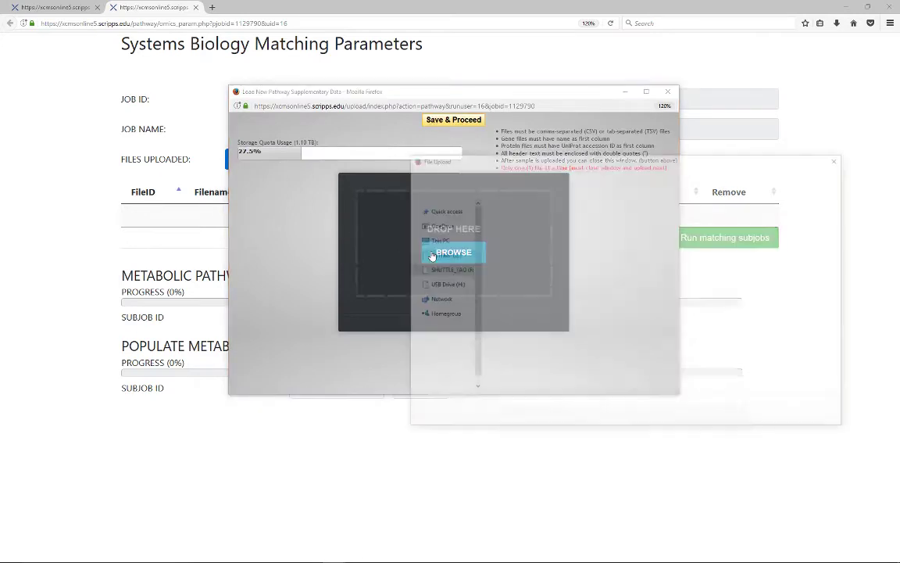
left_click(512, 216)
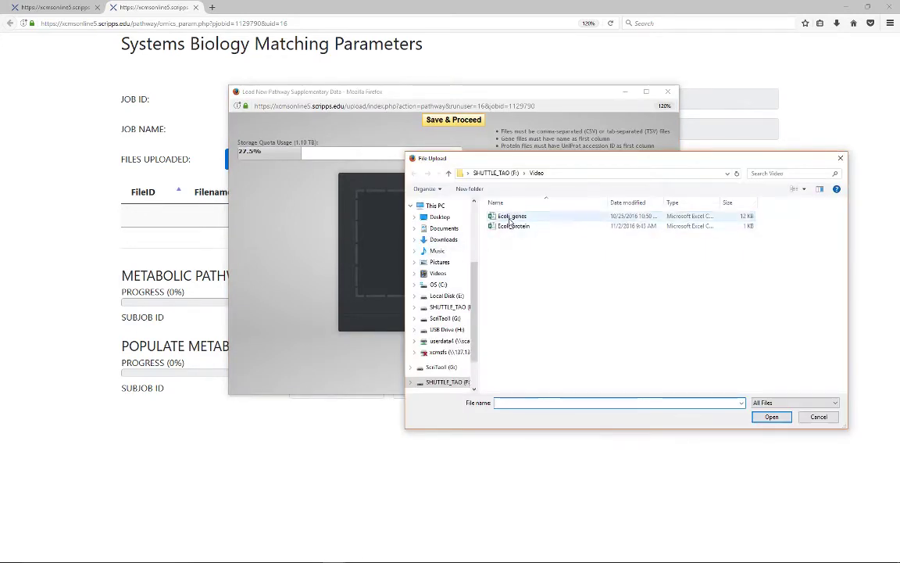
left_click(771, 416)
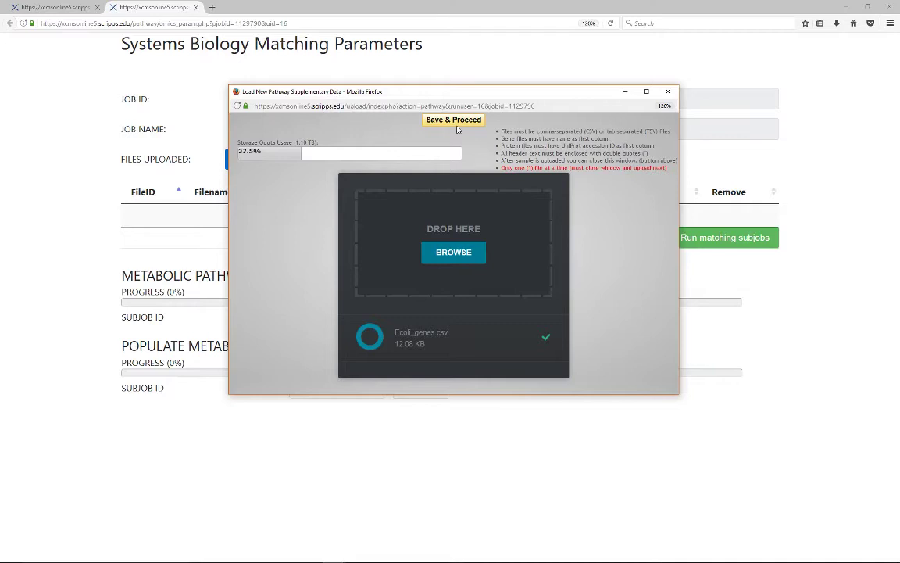
left_click(455, 121)
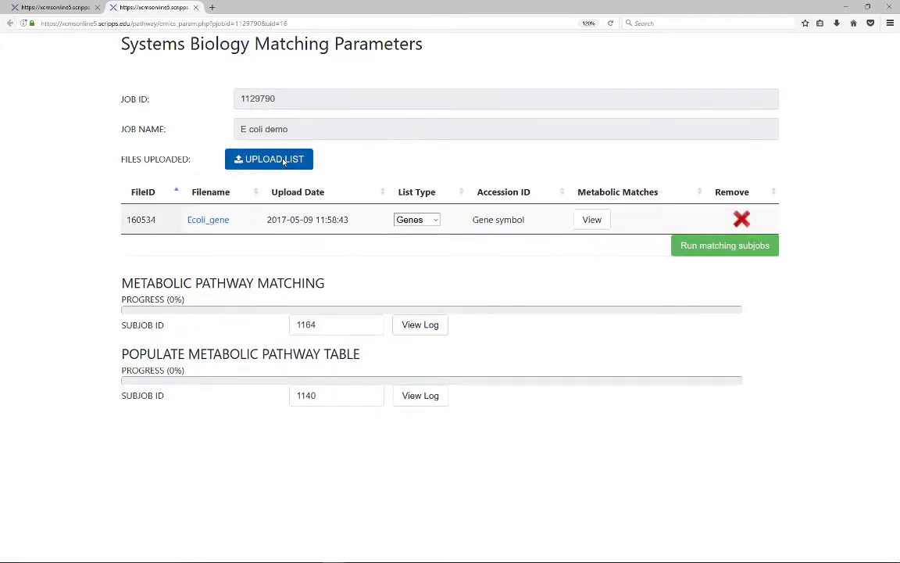
Upload the Ecoli_protein list as a second list and save it
left_click(283, 160)
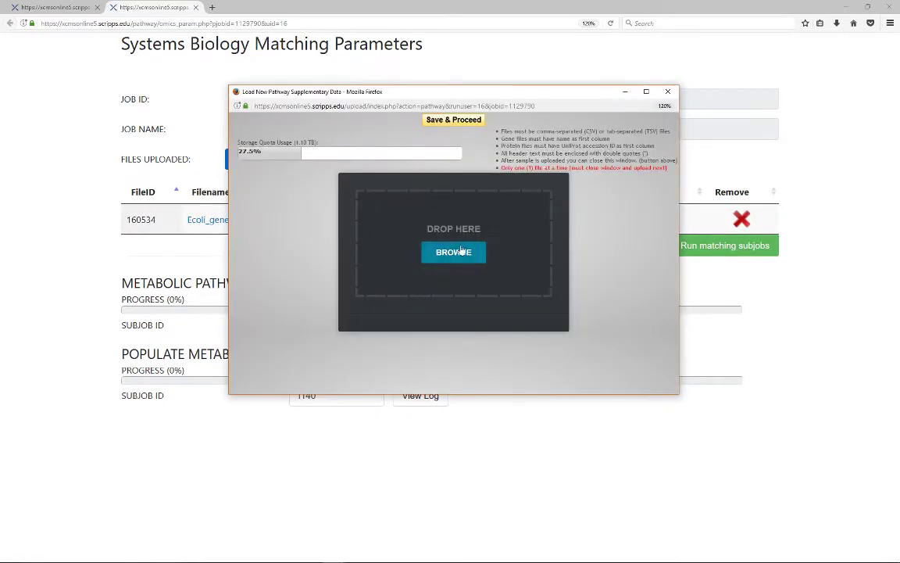
left_click(454, 252)
left_click(520, 227)
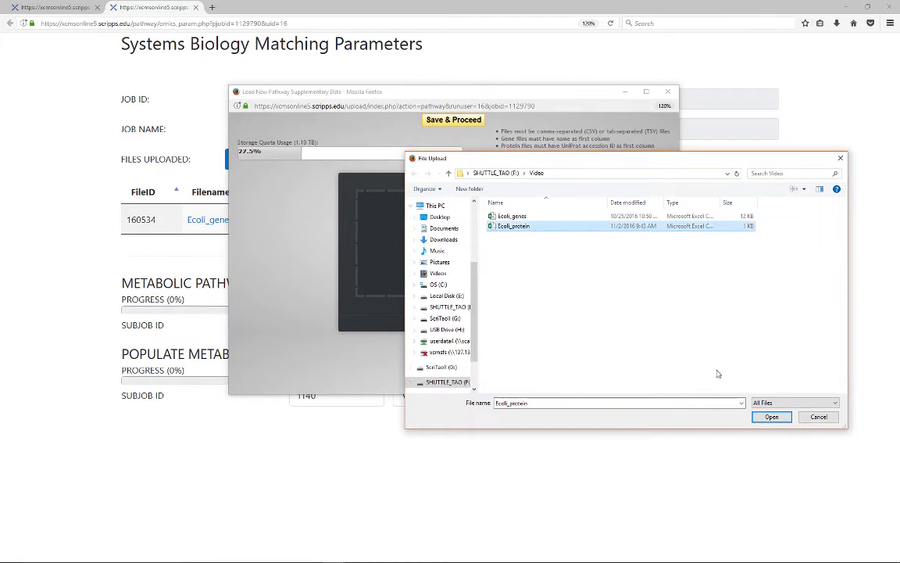
left_click(765, 415)
left_click(454, 121)
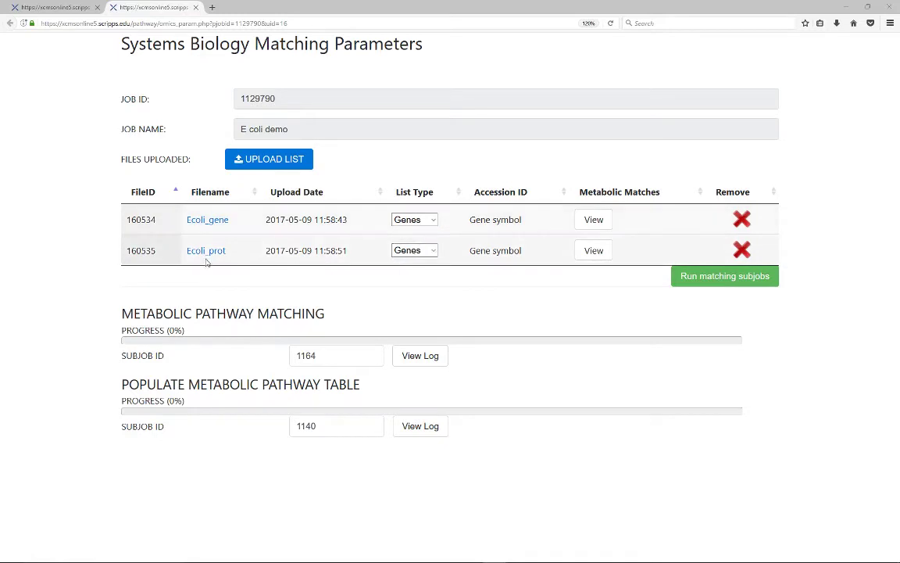
Set the Ecoli_prot list type to Proteins with UNIPROT as the accession ID
left_click(431, 251)
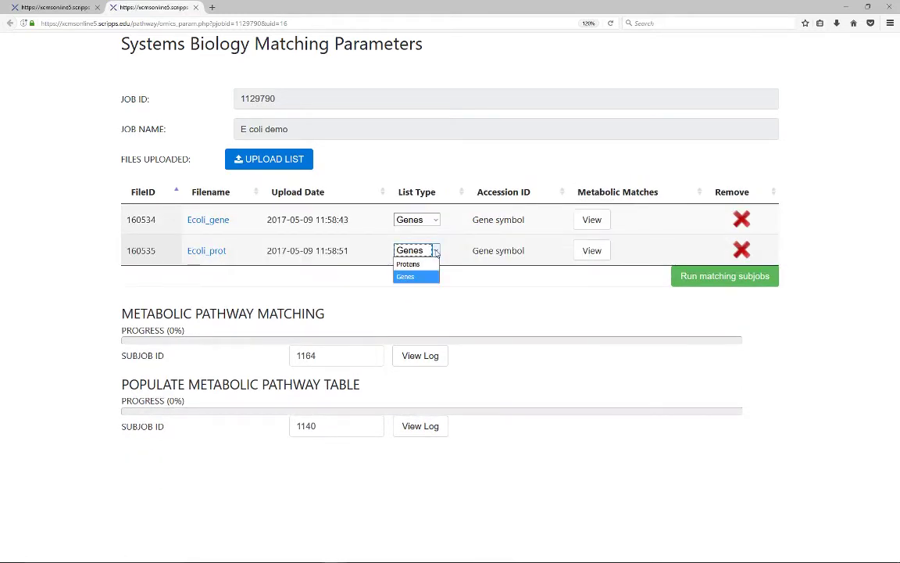
left_click(420, 265)
left_click(473, 244)
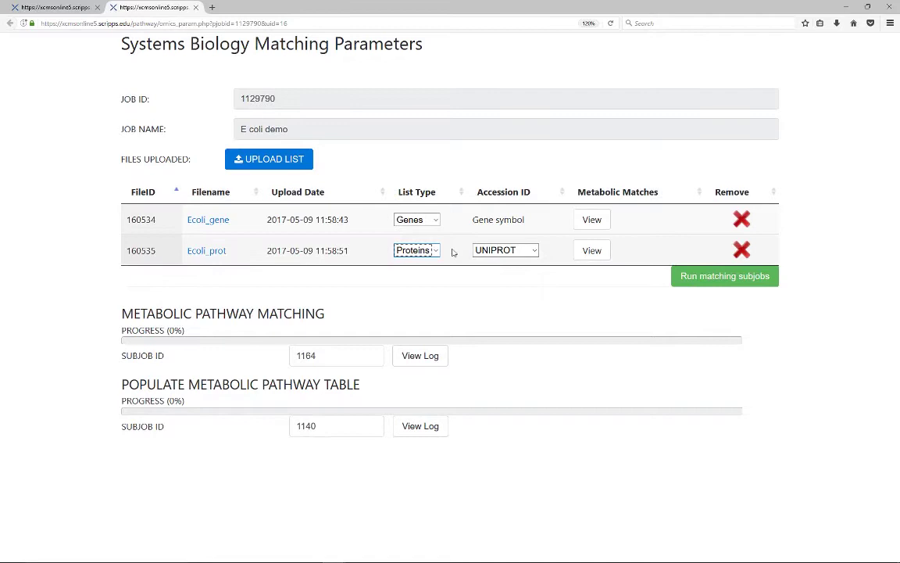
left_click(530, 251)
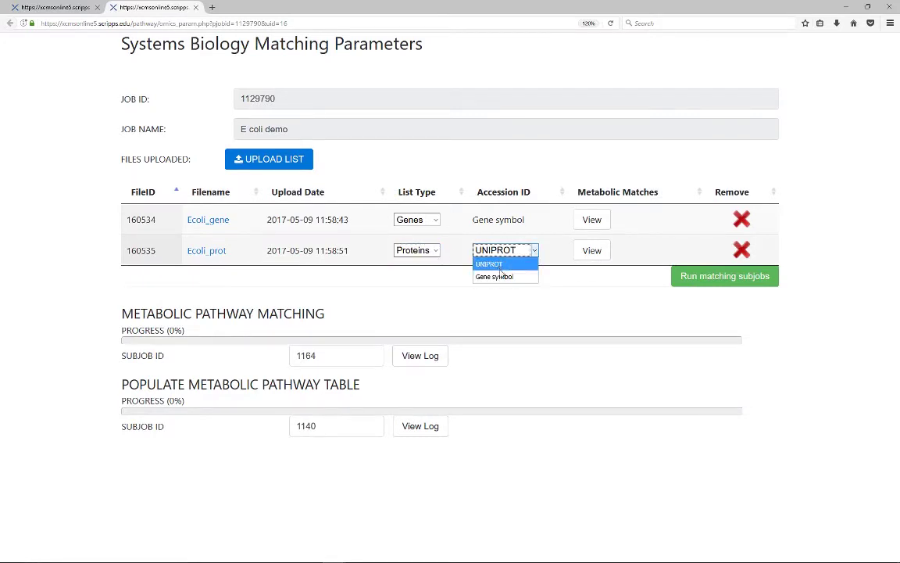
left_click(503, 266)
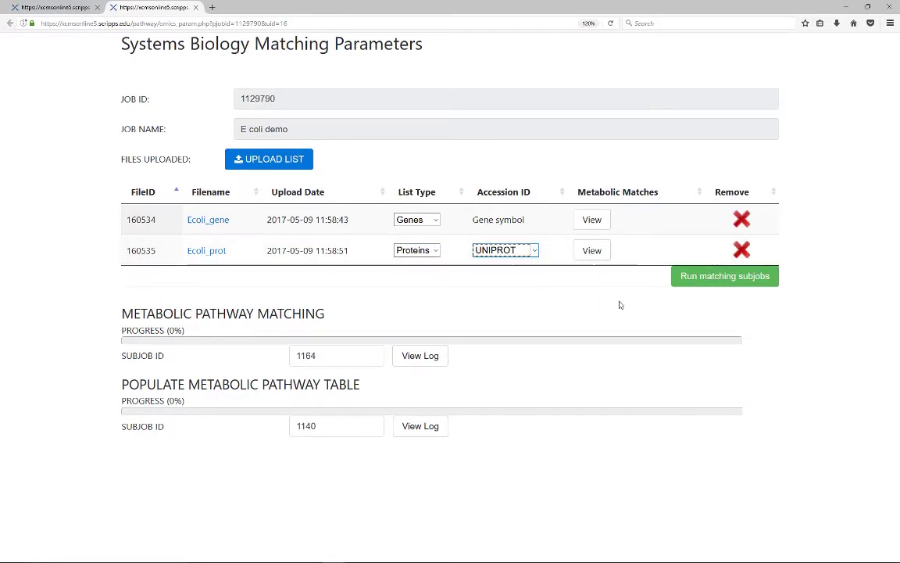
left_click(732, 286)
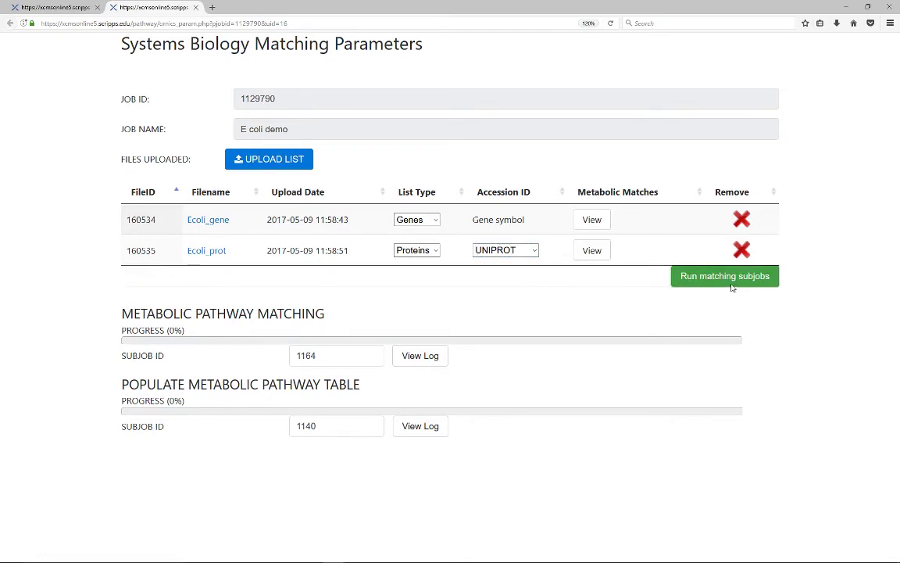
Run the gene and protein matching subjobs and review the gene list's pathway matches
left_click(685, 283)
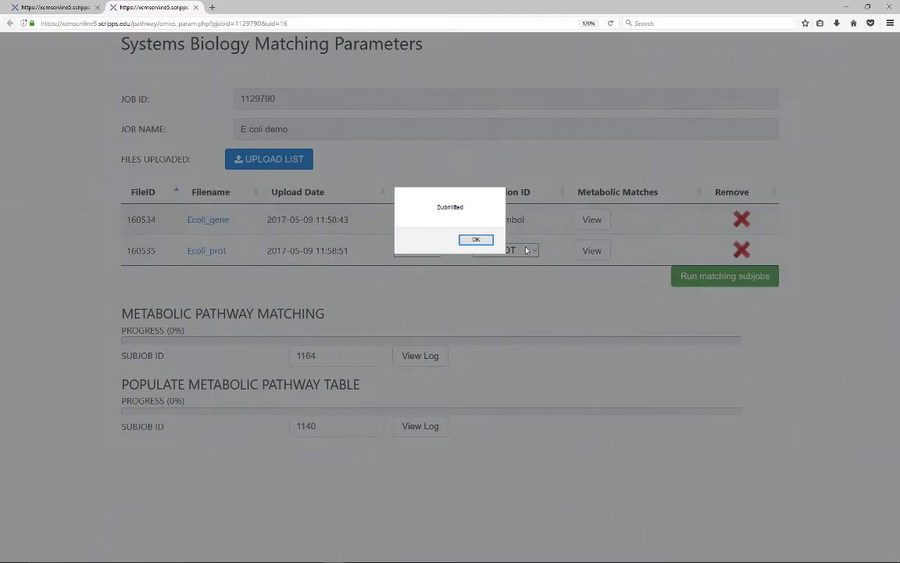
left_click(480, 239)
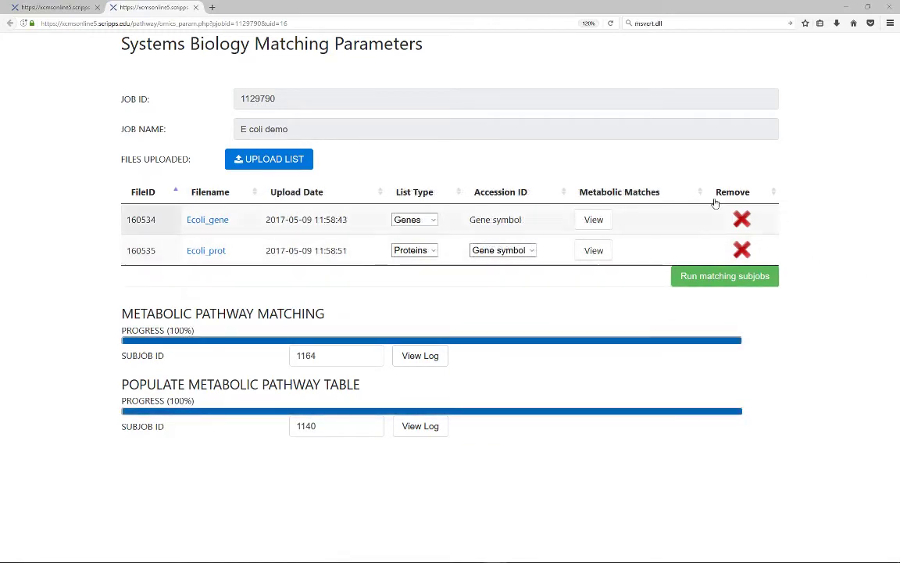
left_click(594, 220)
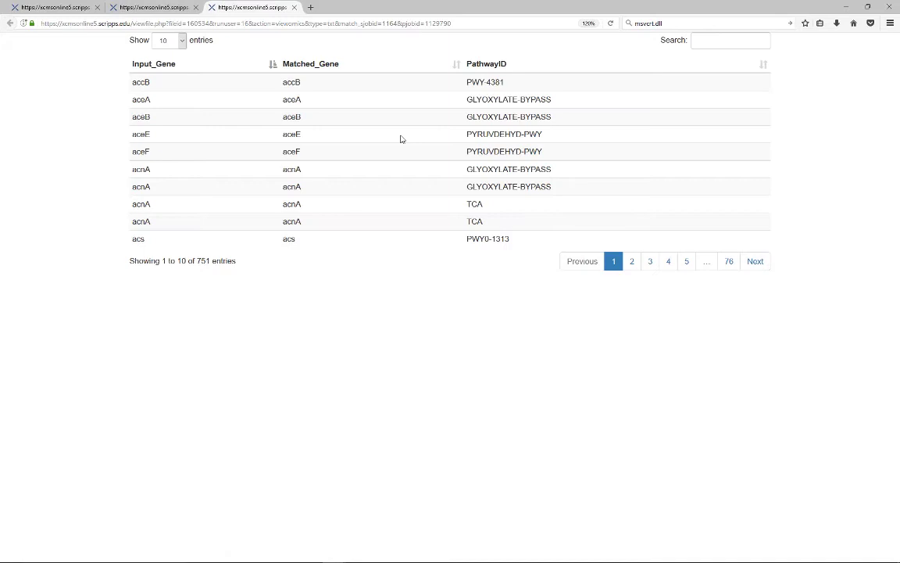
left_click(294, 8)
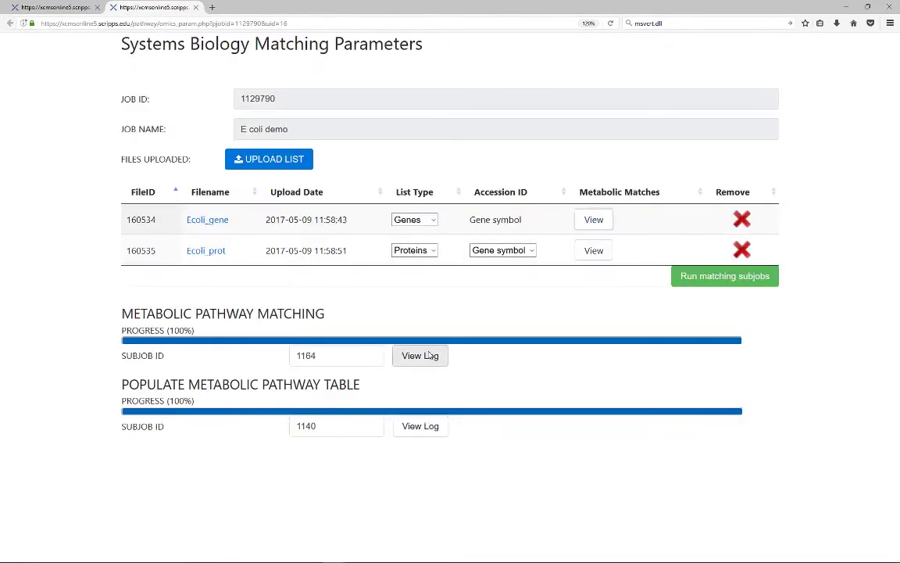
Check the pathway matching and table population logs, then close the matching parameters page
left_click(421, 356)
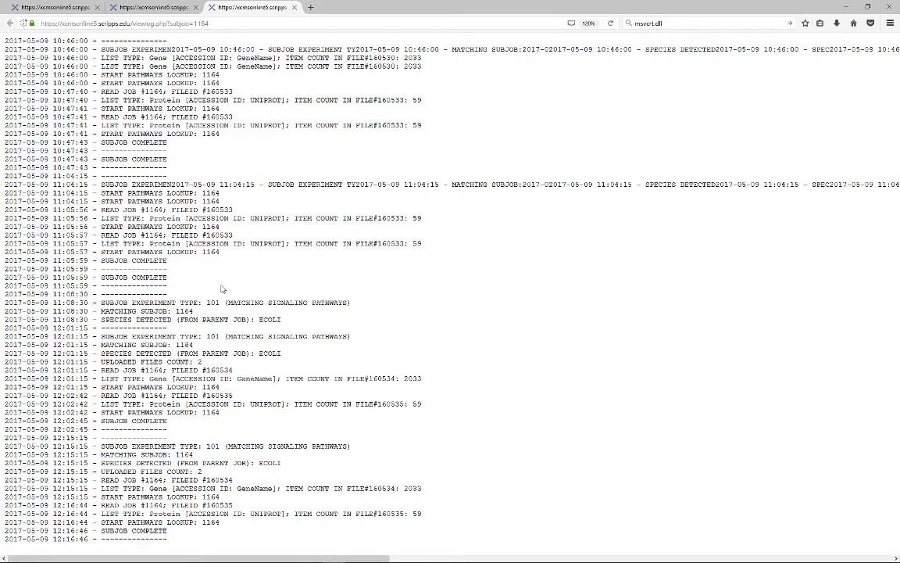
left_click(294, 8)
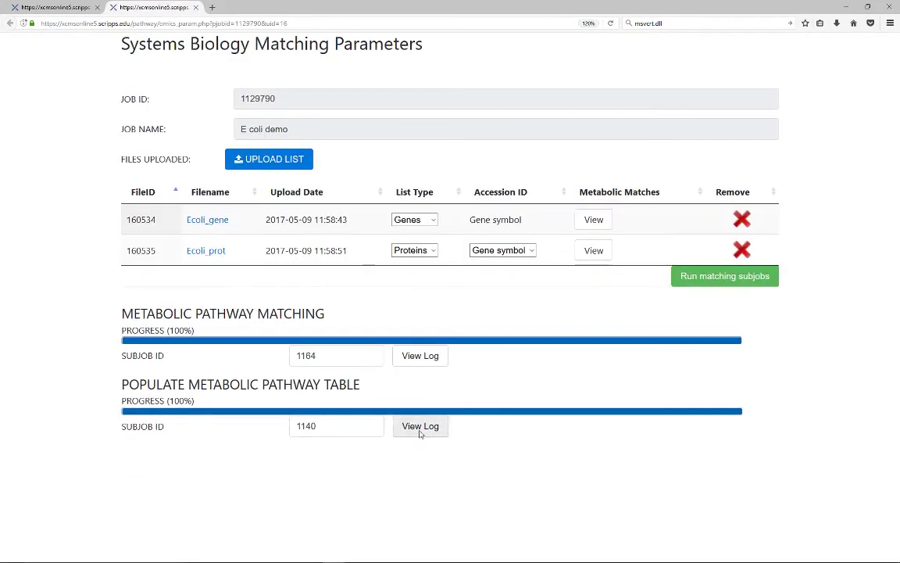
left_click(420, 427)
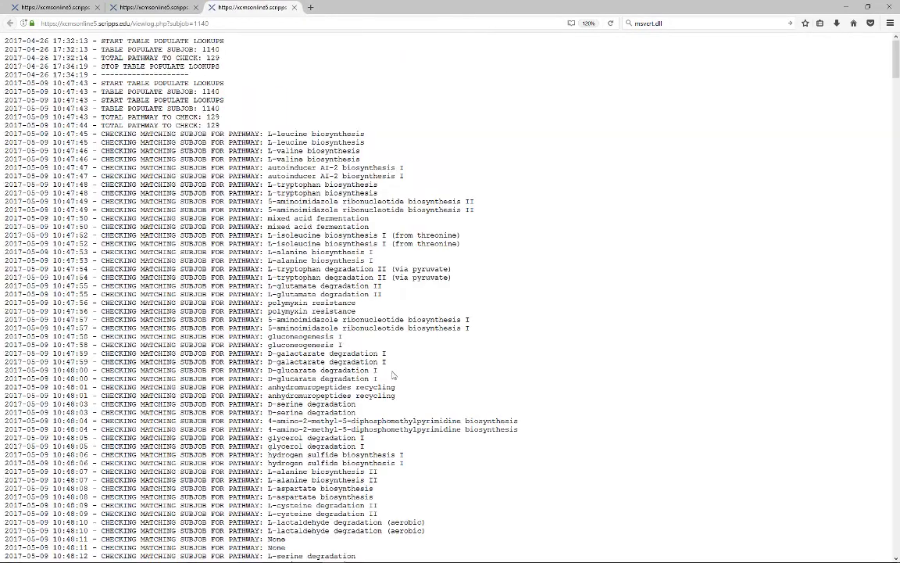
left_click(294, 8)
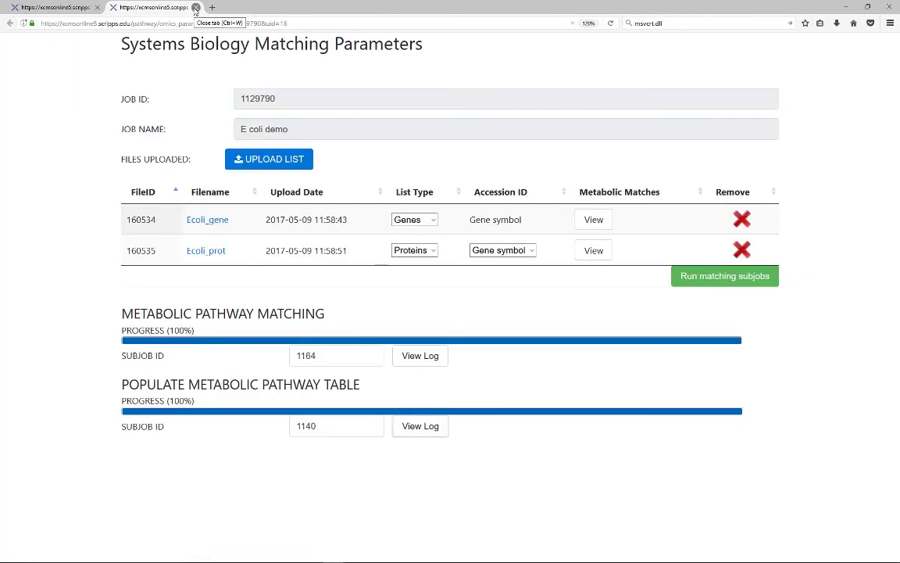
left_click(196, 8)
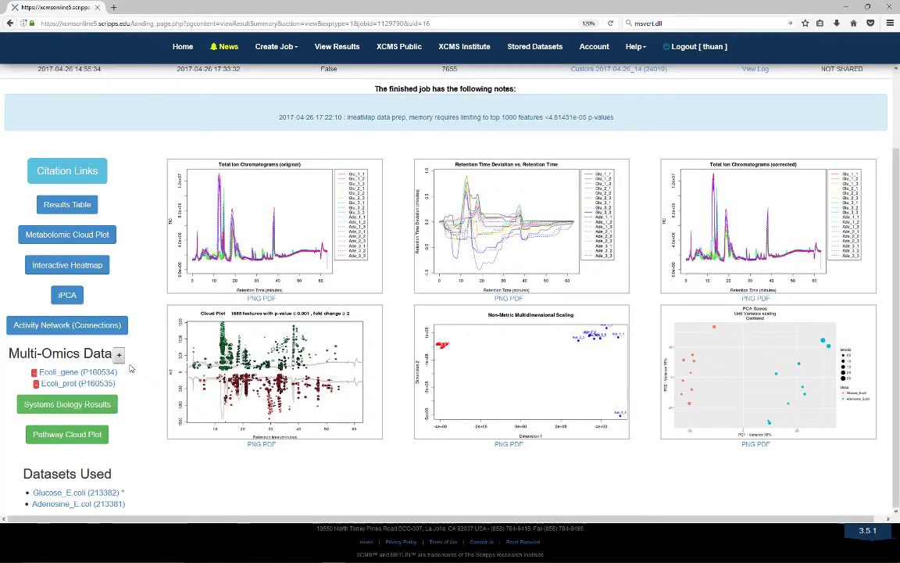
Reopen the matching parameters page with Ctrl+Shift+T and start uploading another list
key("ctrl+shift+t")
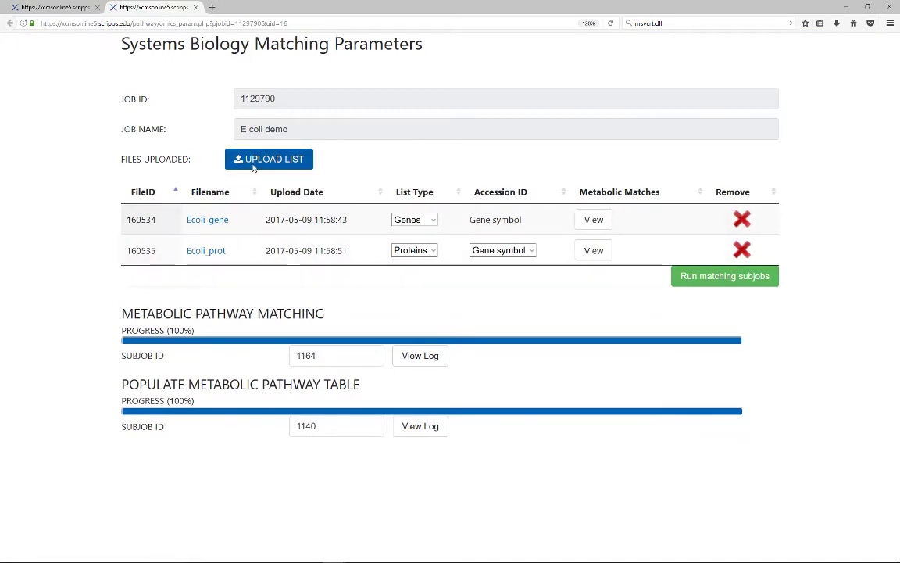
left_click(281, 162)
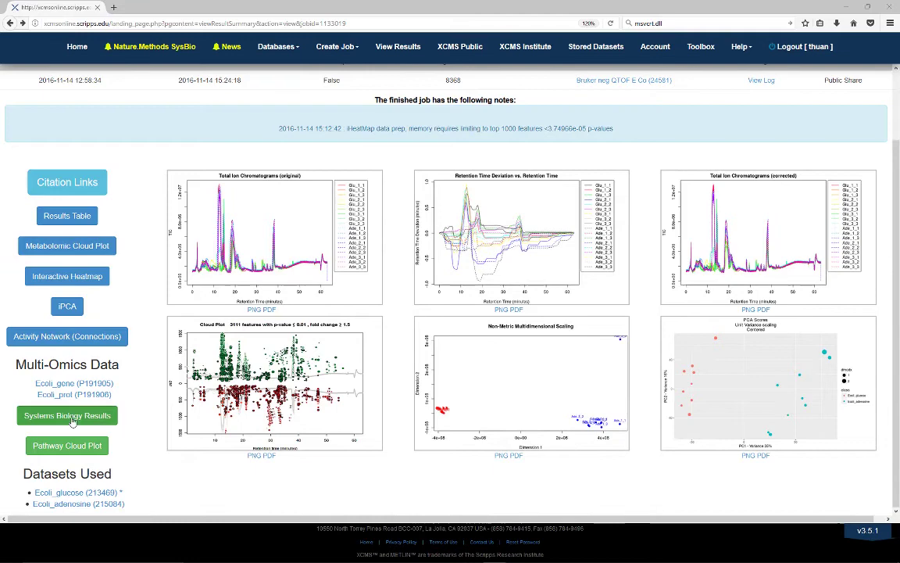
Open the Systems Biology Results table and list the 3 genes overlapping pyrimidine deoxyribonucleotides biosynthesis
left_click(73, 415)
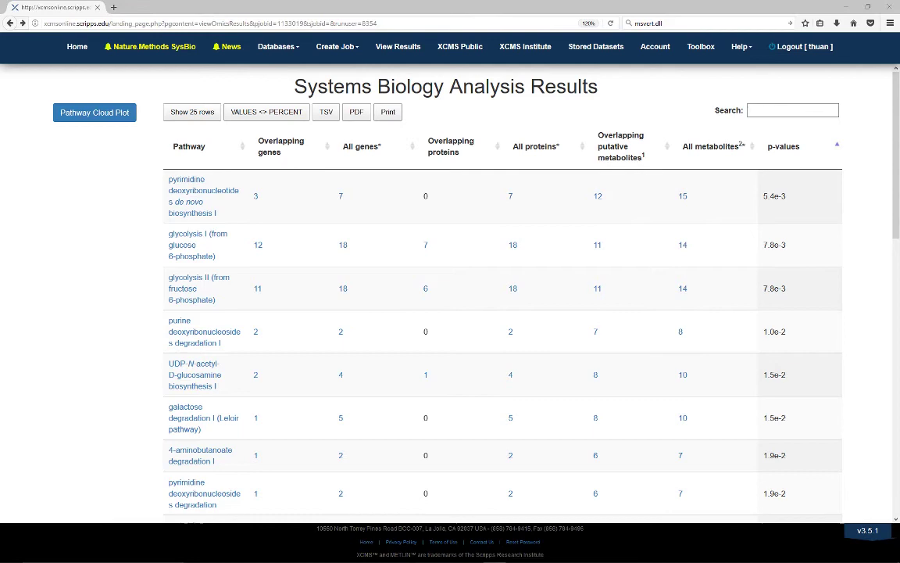
left_click(255, 200)
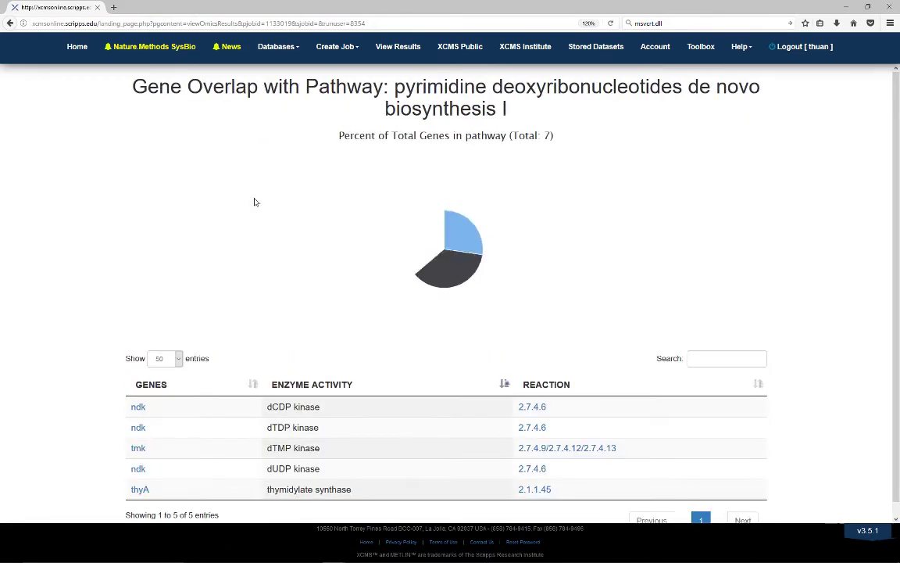
scroll(352, 211, "down", 1)
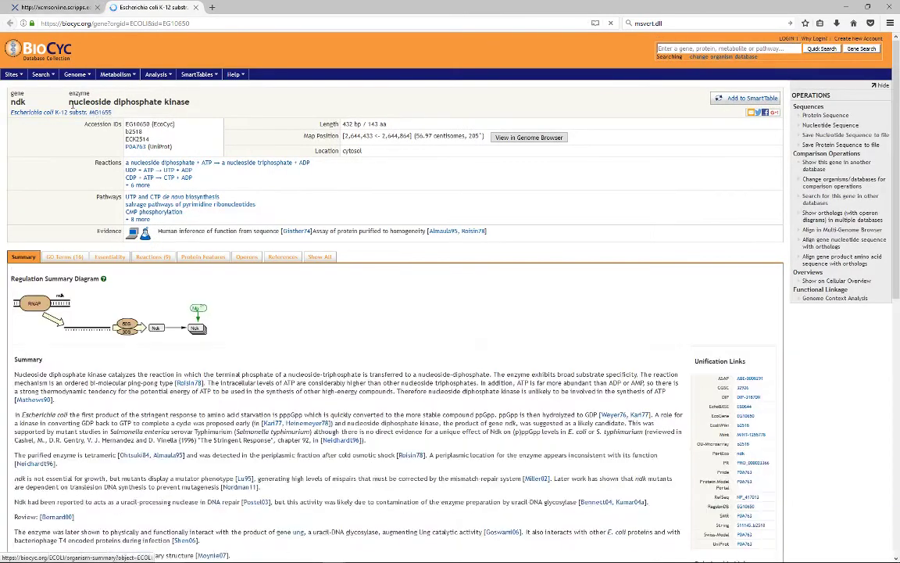
Switch back to XCMS Online's Systems Biology Analysis Results pathway table
left_click(67, 8)
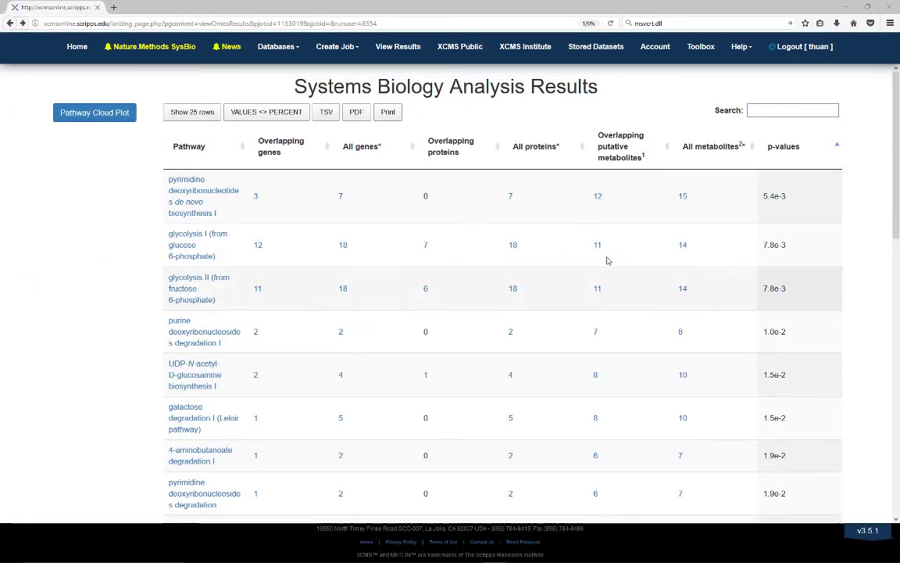
List the 7 proteins overlapping glycolysis I and open enolase's EcoCyc entry
left_click(425, 245)
scroll(156, 281, "down", 1)
scroll(156, 281, "down", 1)
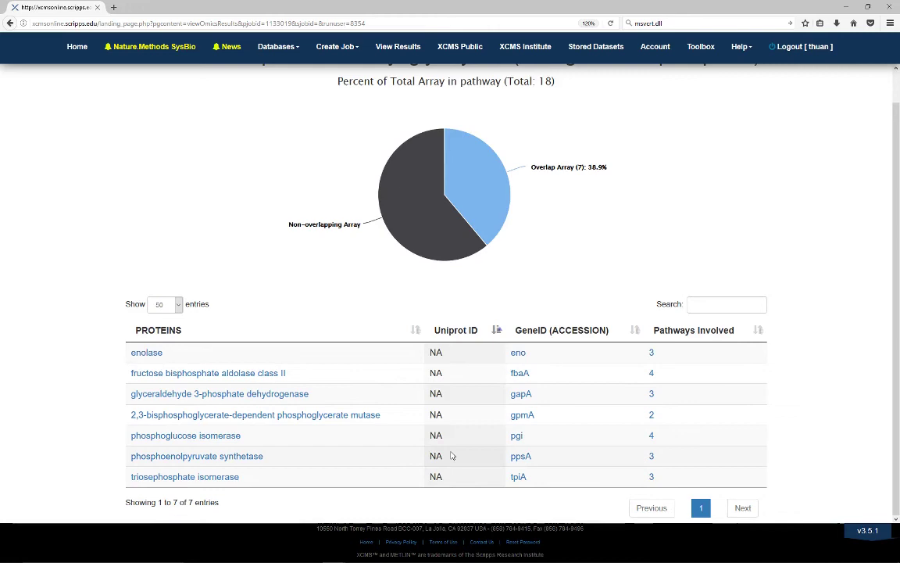
left_click(146, 353)
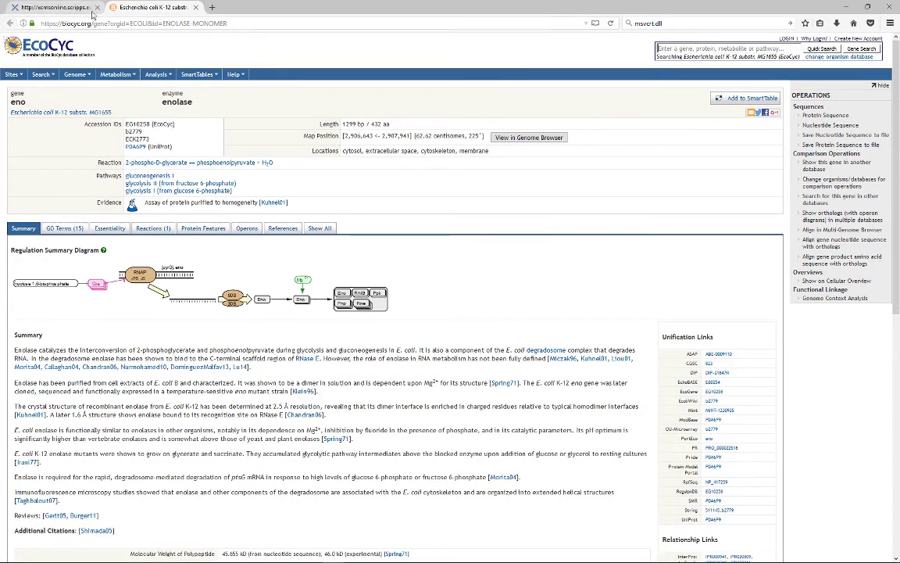
Return to the XCMS glycolysis I protein overlap table
left_click(82, 10)
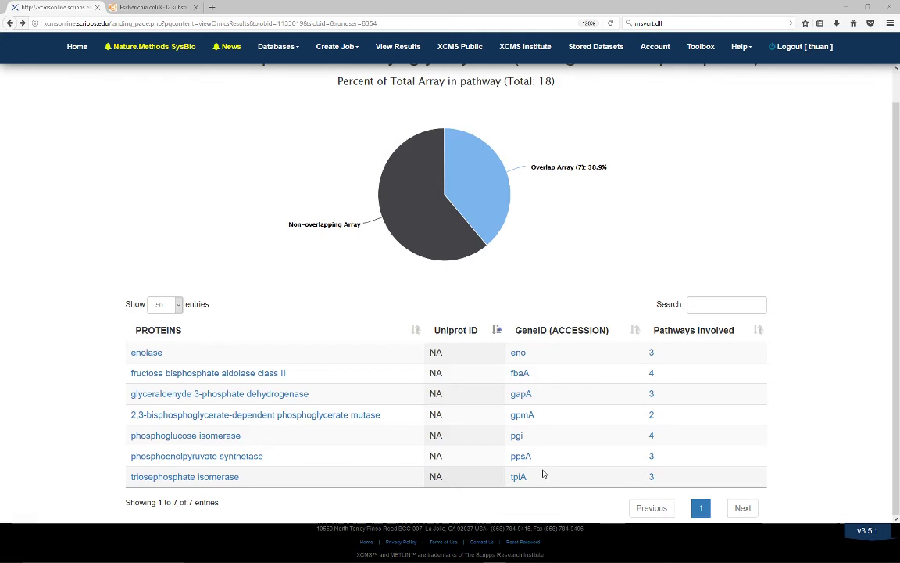
Look up eno in UniProt, then list enolase's 3 pathways and open gluconeogenesis I
left_click(519, 355)
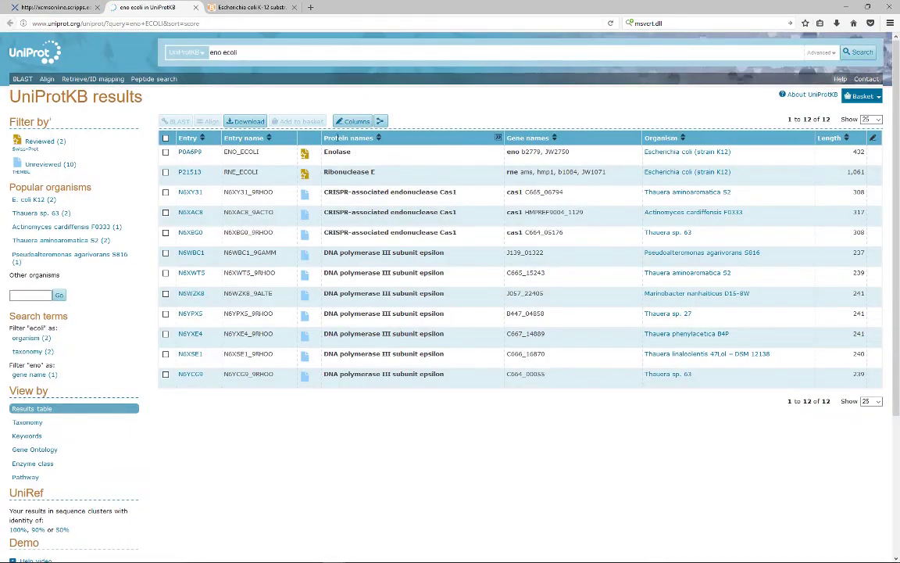
left_click(85, 9)
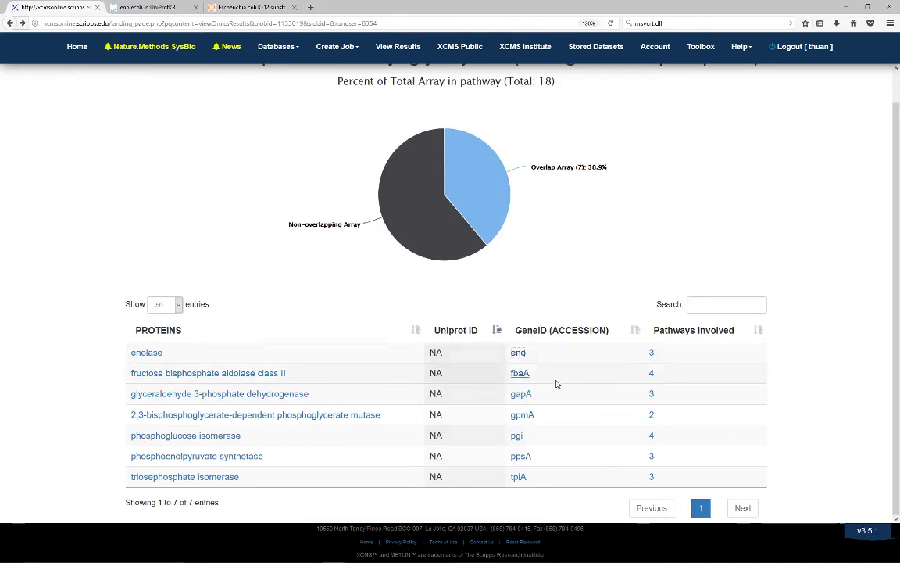
left_click(652, 353)
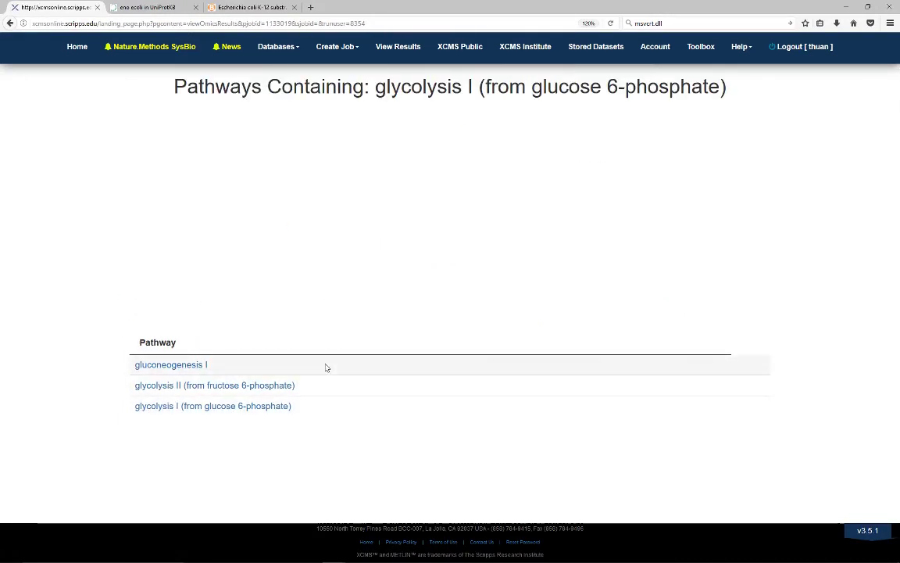
left_click(196, 365)
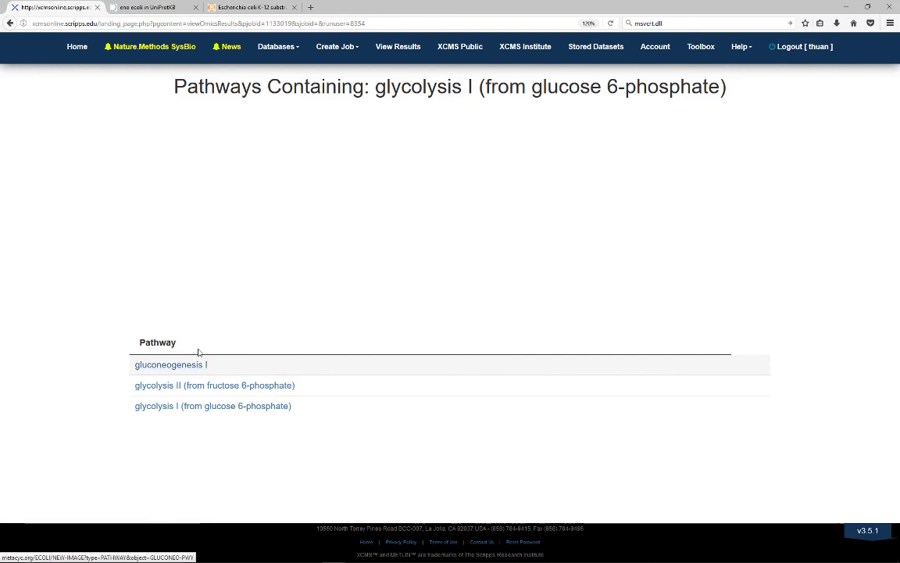